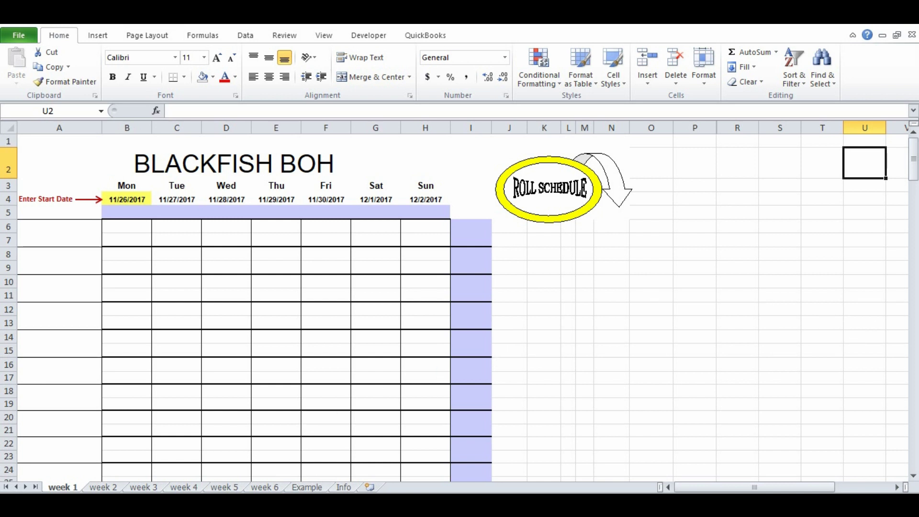
# Enable editing in the Kitchen Station Task List workbook, then return to the BLACKFISH BOH schedule
pyautogui.click(349, 485)
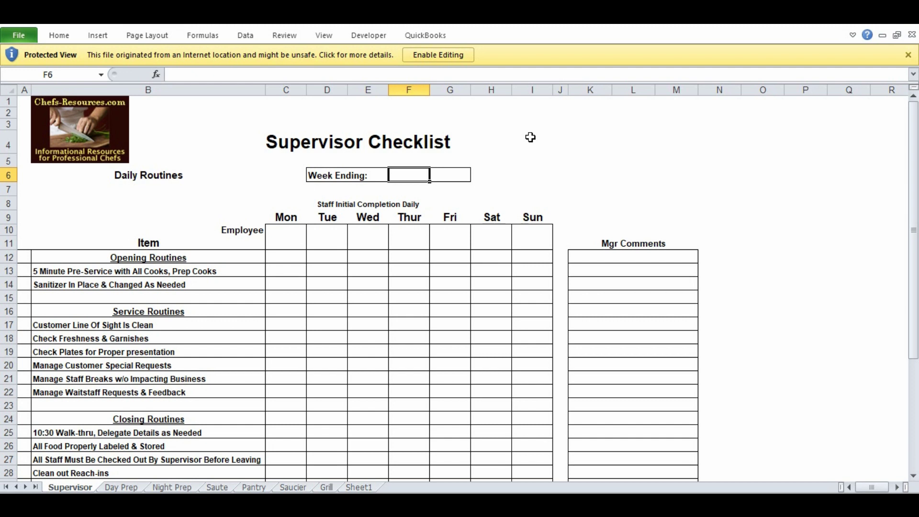
pyautogui.click(444, 56)
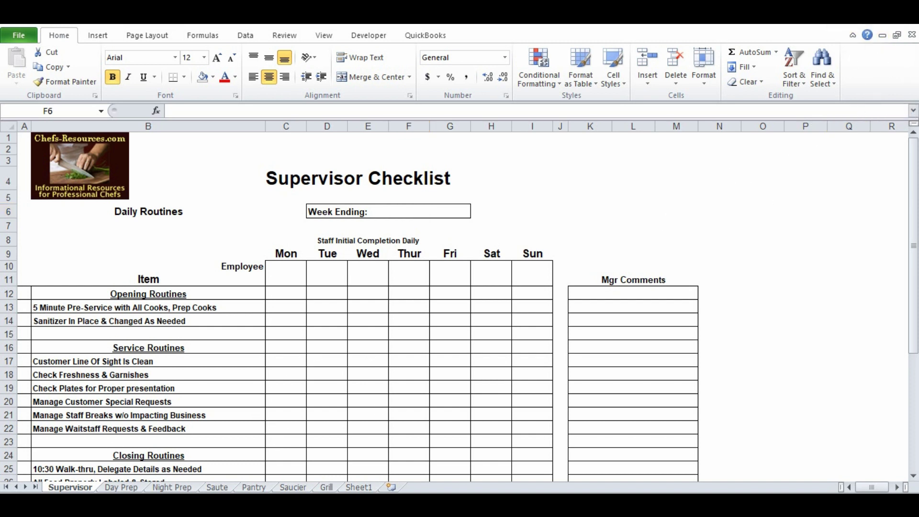
pyautogui.click(230, 484)
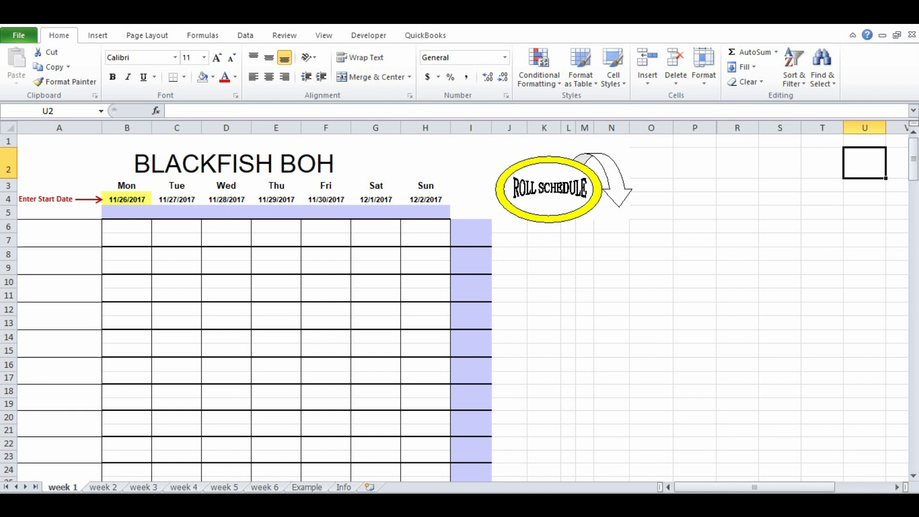
pyautogui.click(110, 488)
pyautogui.click(235, 487)
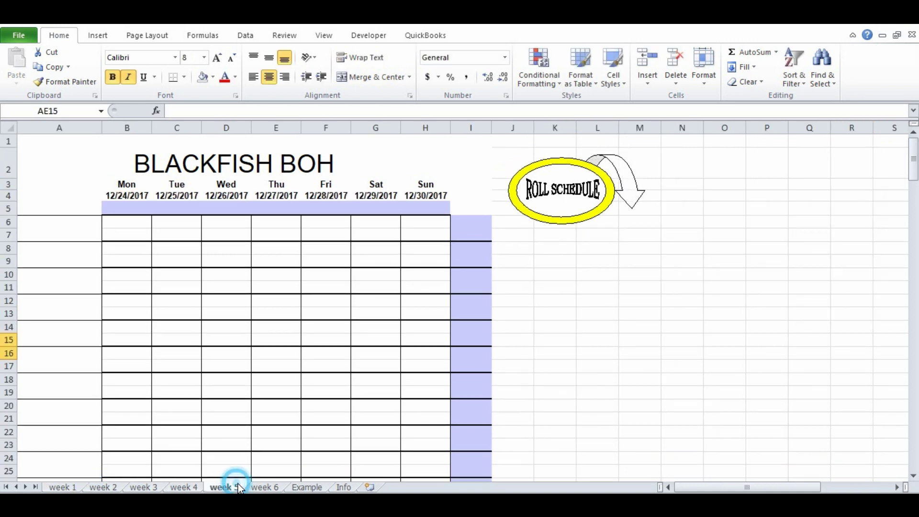
pyautogui.click(263, 488)
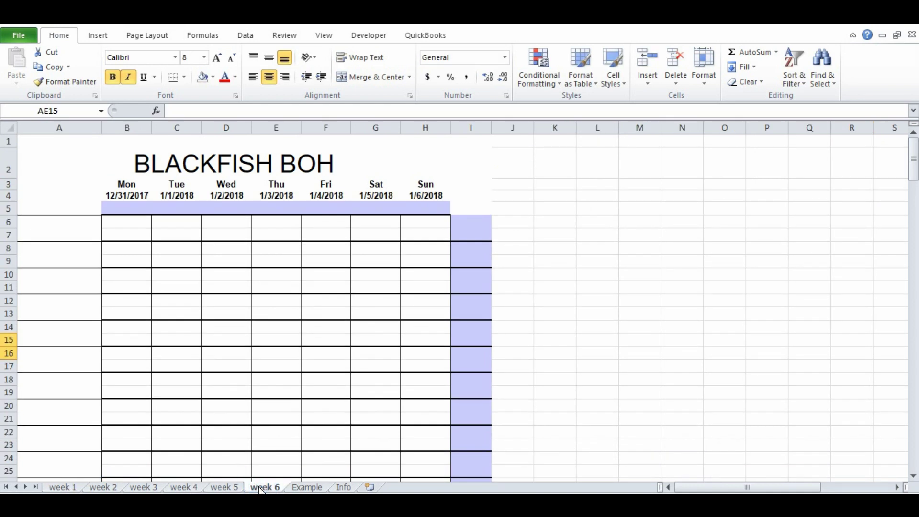
pyautogui.click(70, 487)
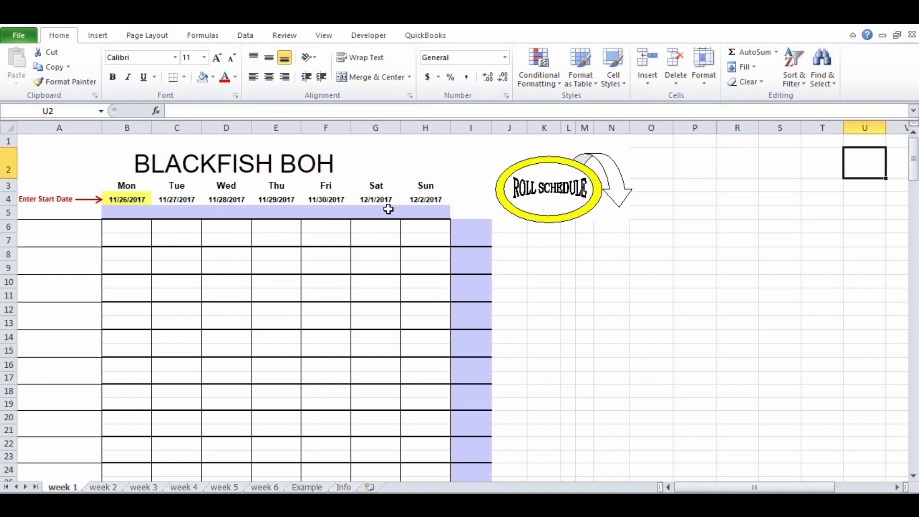
pyautogui.click(386, 187)
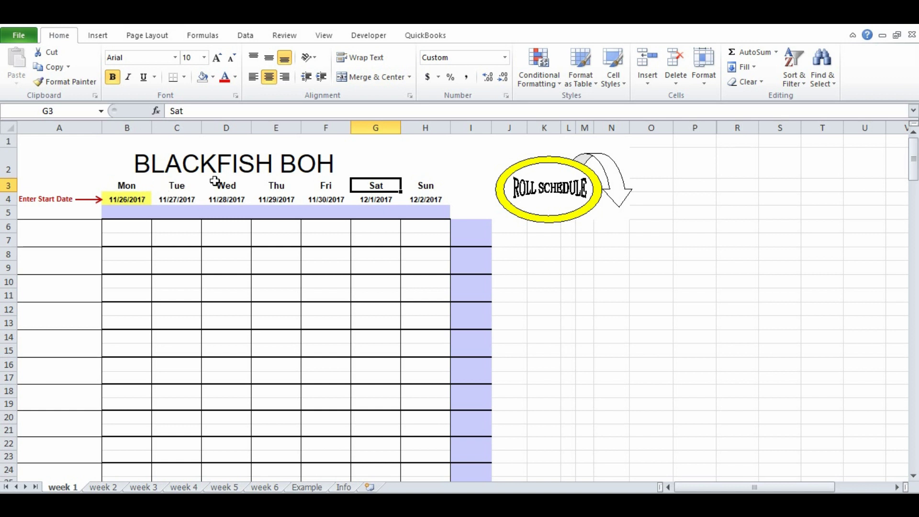
pyautogui.click(125, 197)
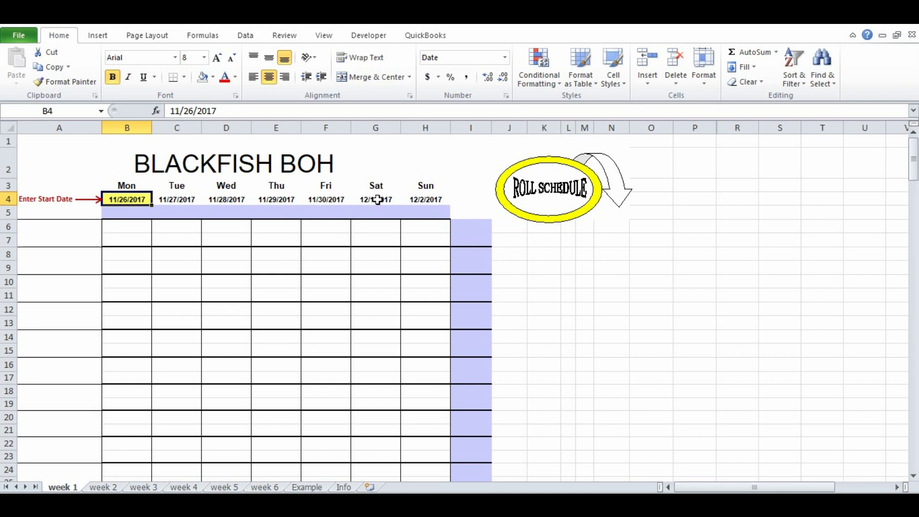
pyautogui.click(264, 487)
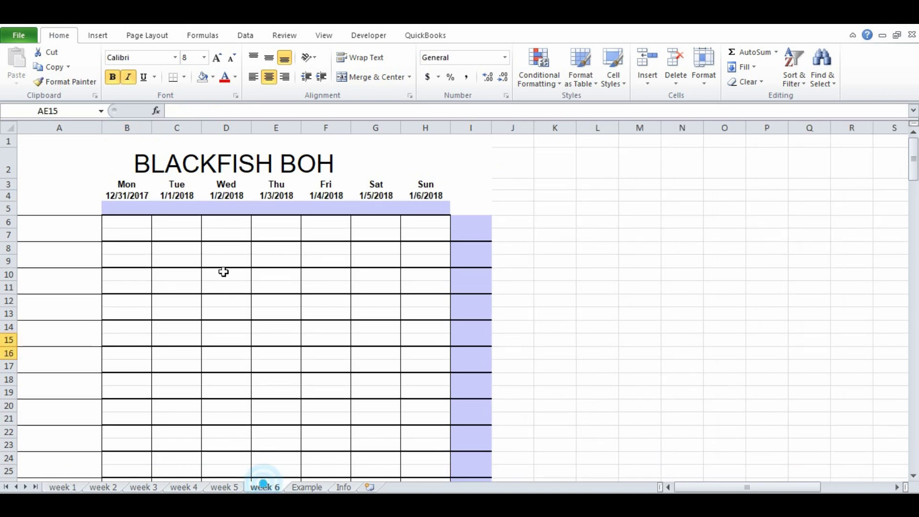
pyautogui.click(132, 196)
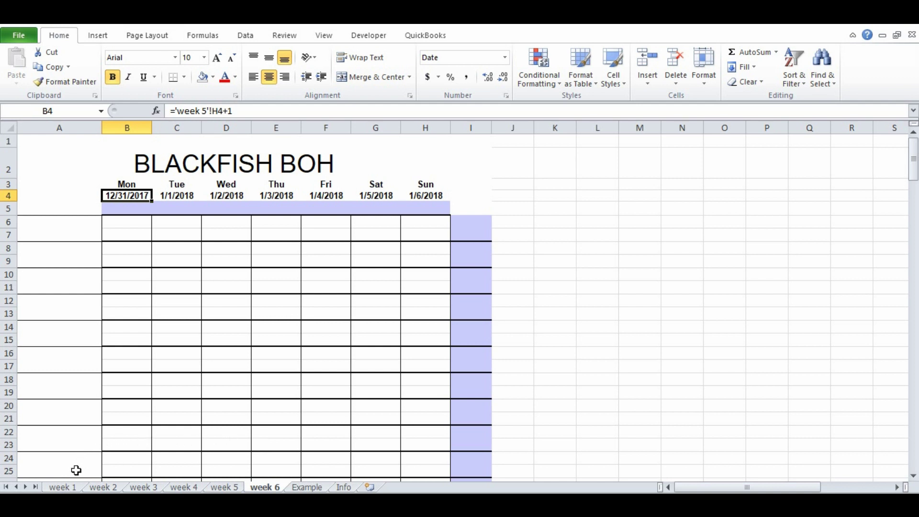
pyautogui.click(62, 488)
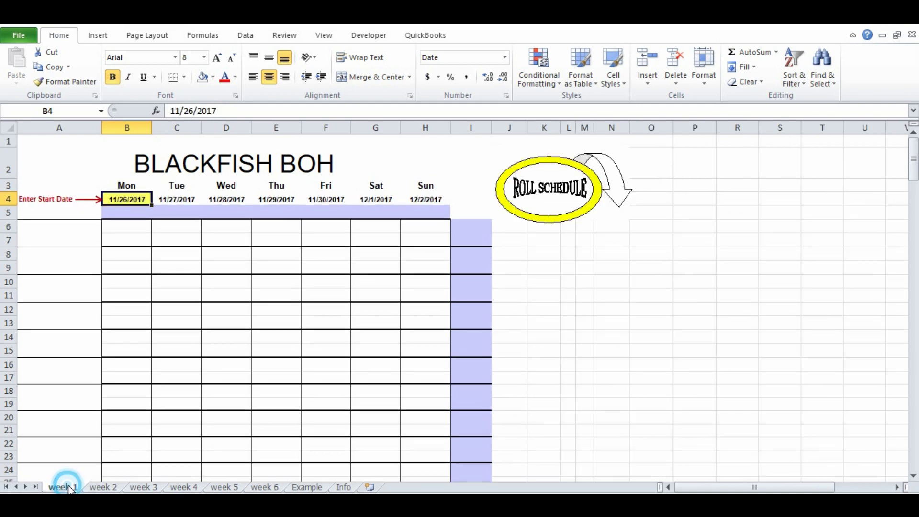
pyautogui.moveTo(57, 146); pyautogui.dragTo(333, 193)
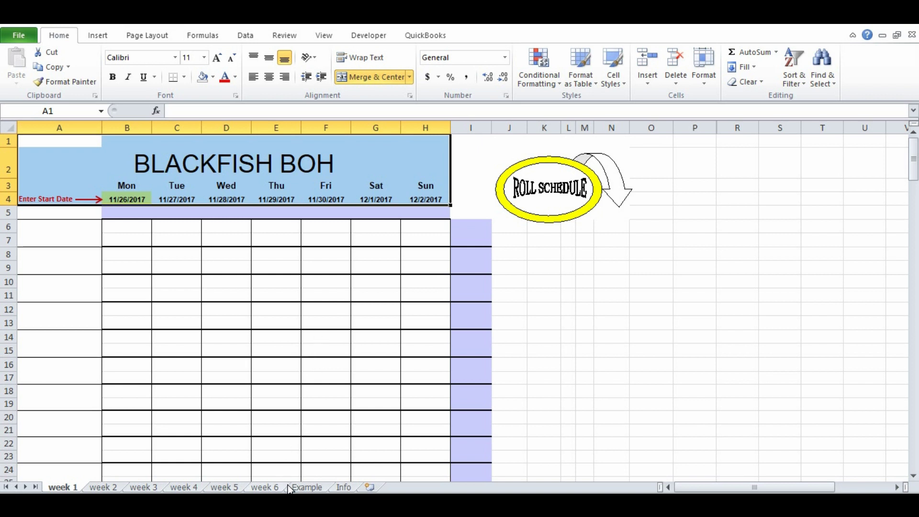
pyautogui.click(236, 163)
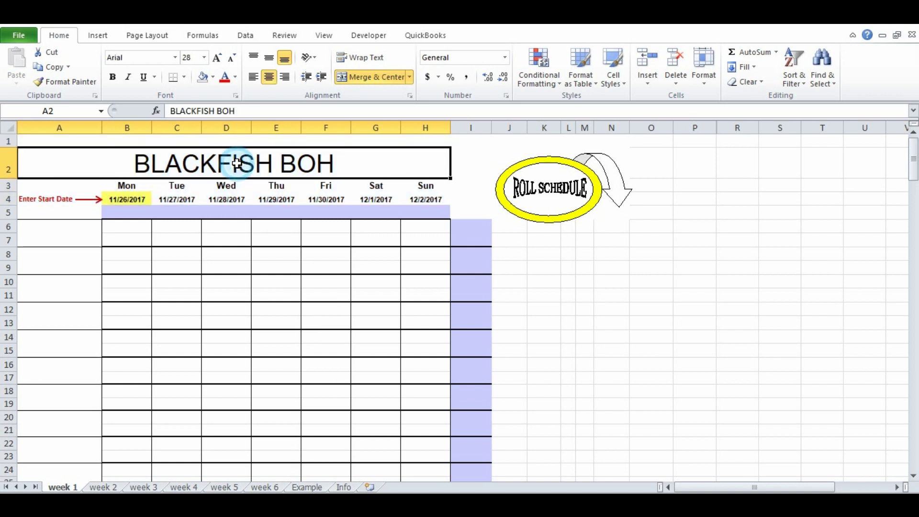
pyautogui.write('Eagle')
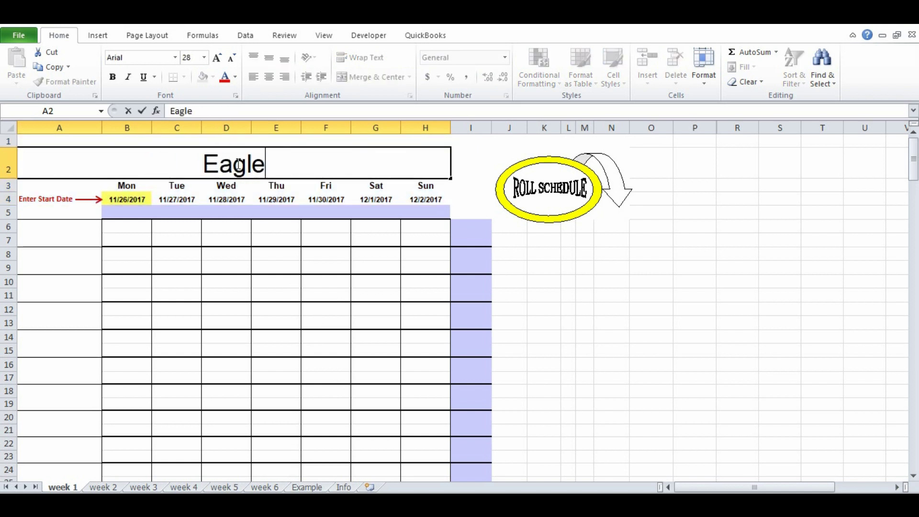
pyautogui.write('s Buffet')
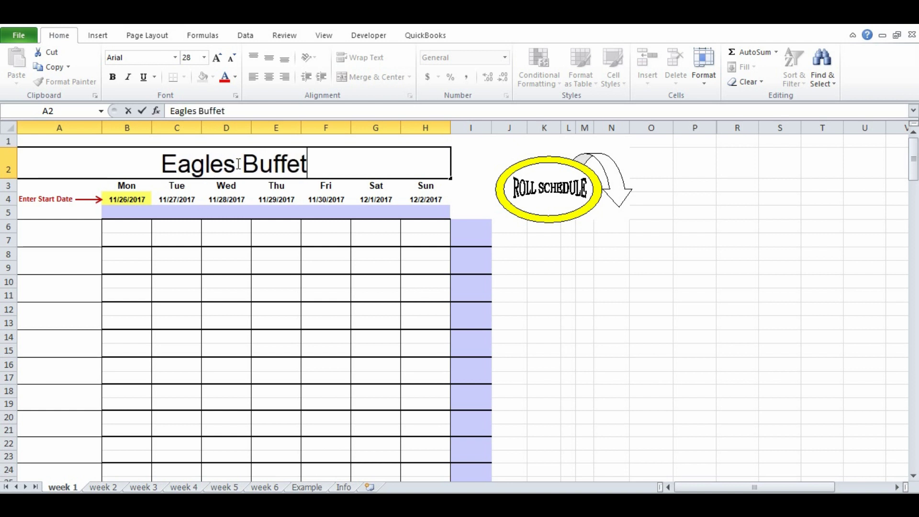
pyautogui.click(778, 323)
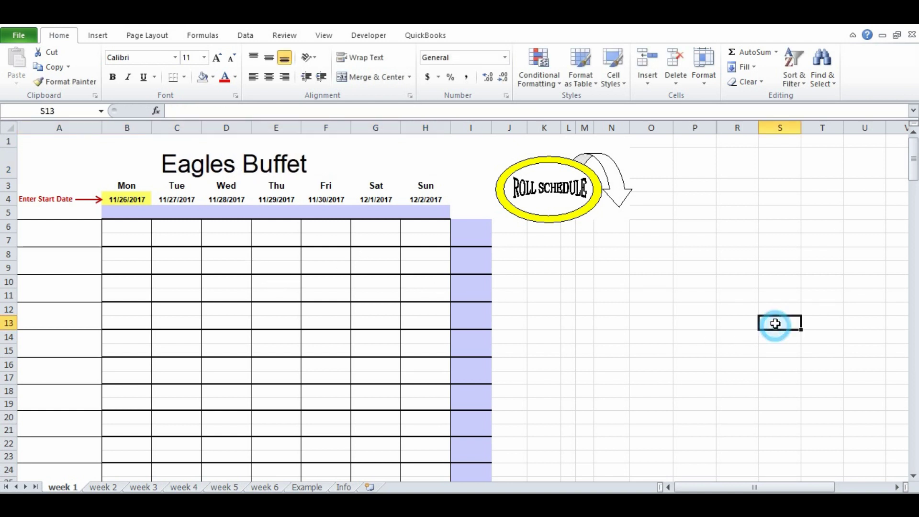
pyautogui.click(214, 488)
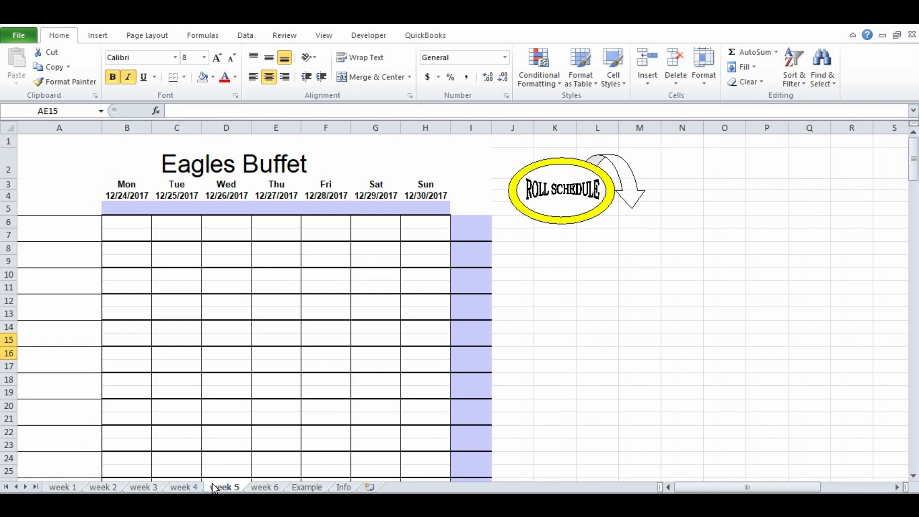
pyautogui.click(266, 487)
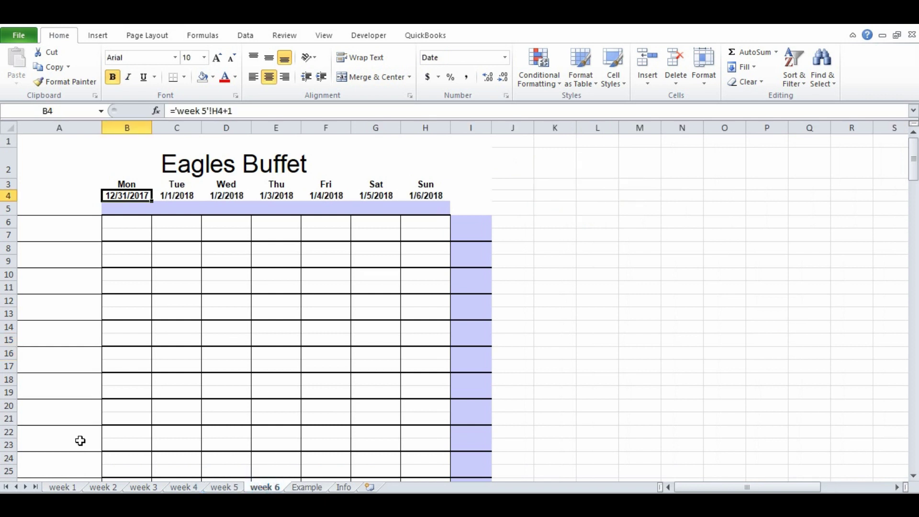
pyautogui.click(62, 488)
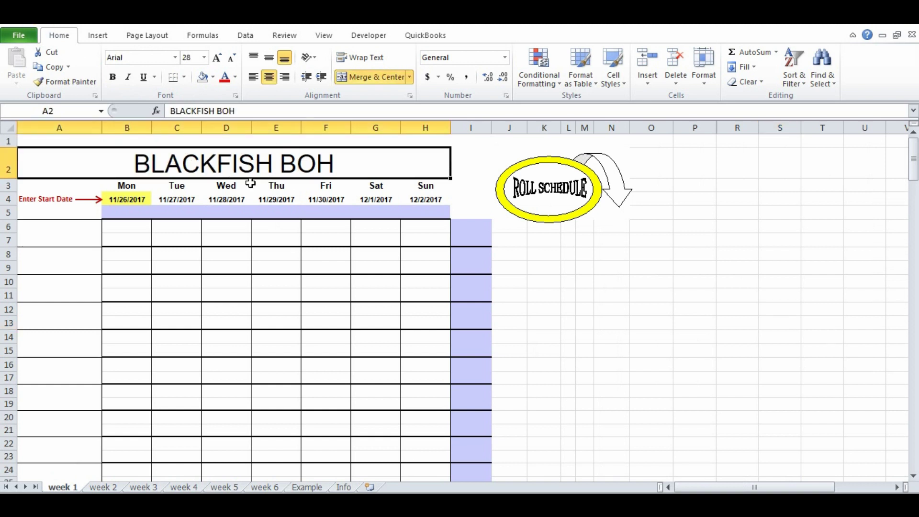
pyautogui.click(780, 351)
pyautogui.moveTo(127, 185); pyautogui.dragTo(412, 185)
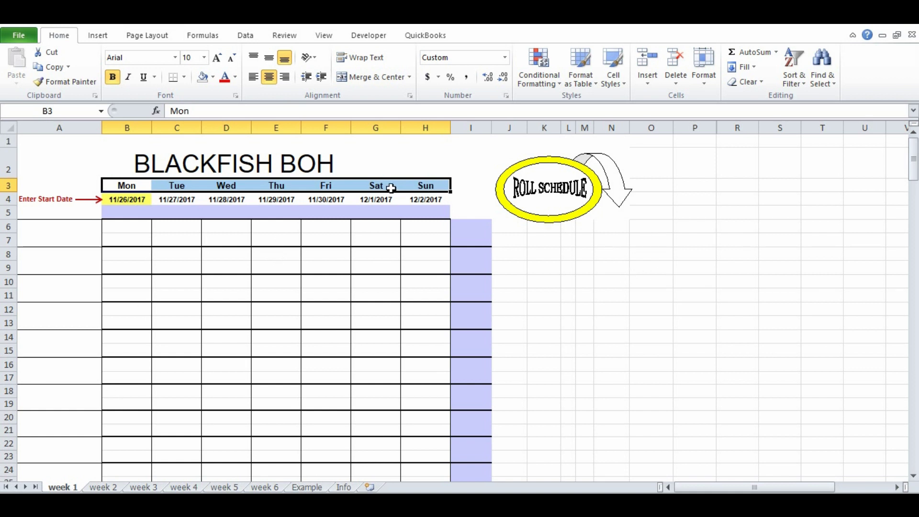
pyautogui.click(314, 185)
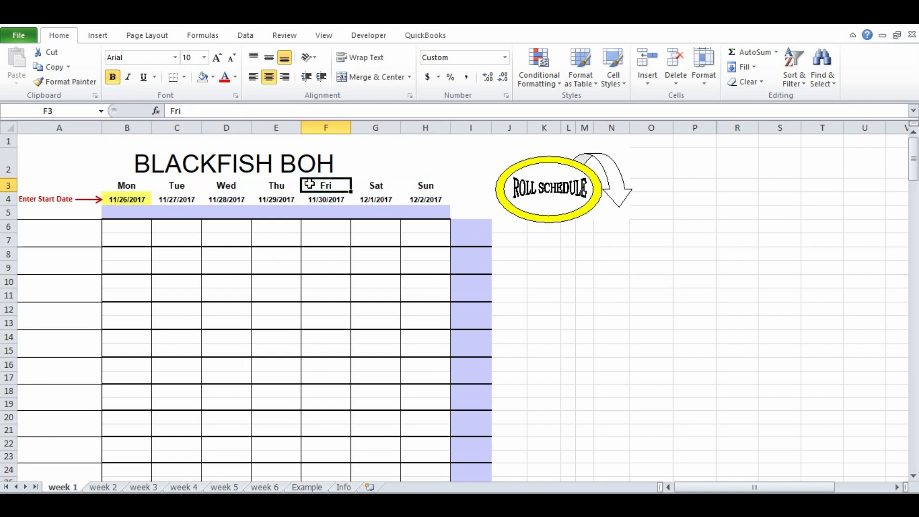
pyautogui.moveTo(315, 185); pyautogui.dragTo(405, 186)
pyautogui.hotkey('ctrl', 'c')
pyautogui.click(122, 185)
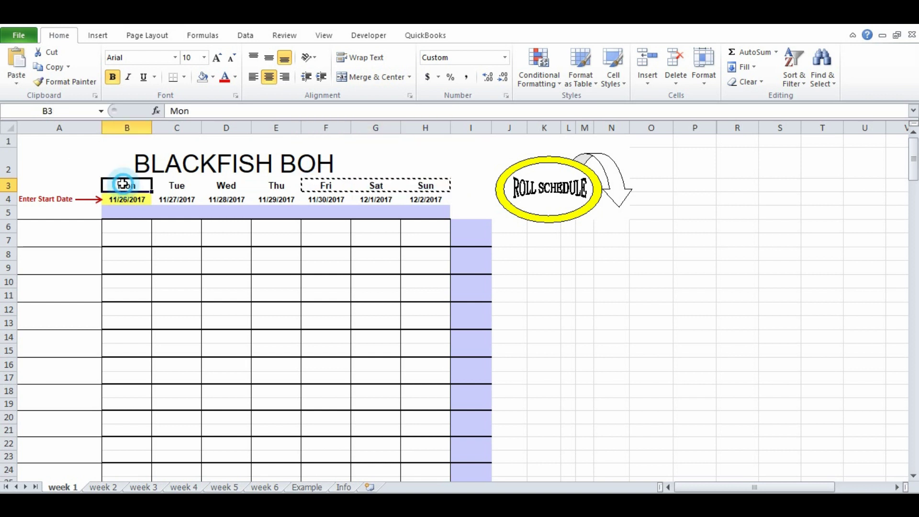
pyautogui.hotkey('ctrl', 'v')
pyautogui.moveTo(266, 185); pyautogui.dragTo(409, 183)
pyautogui.press('Delete')
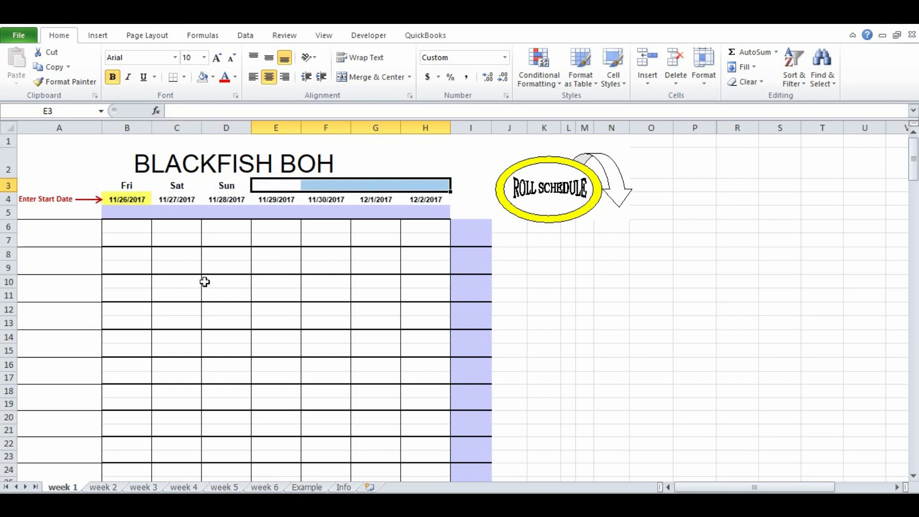
pyautogui.click(734, 285)
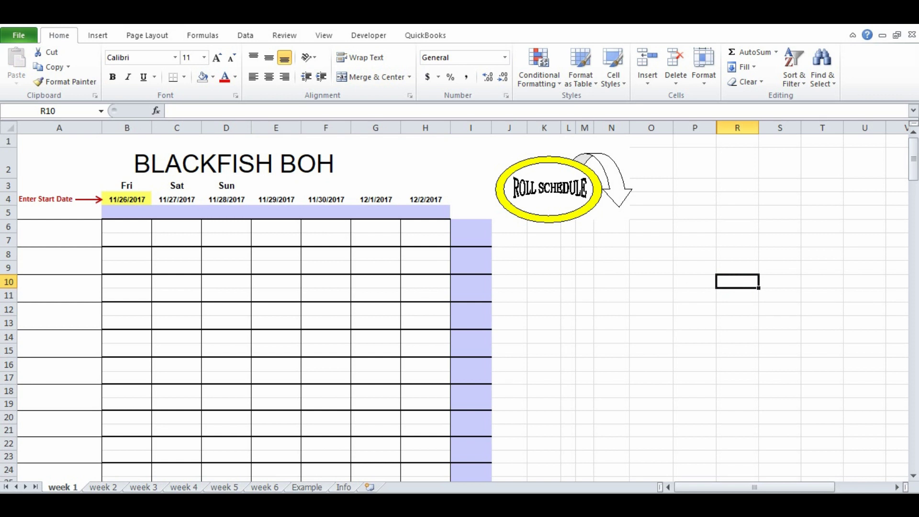
pyautogui.click(233, 487)
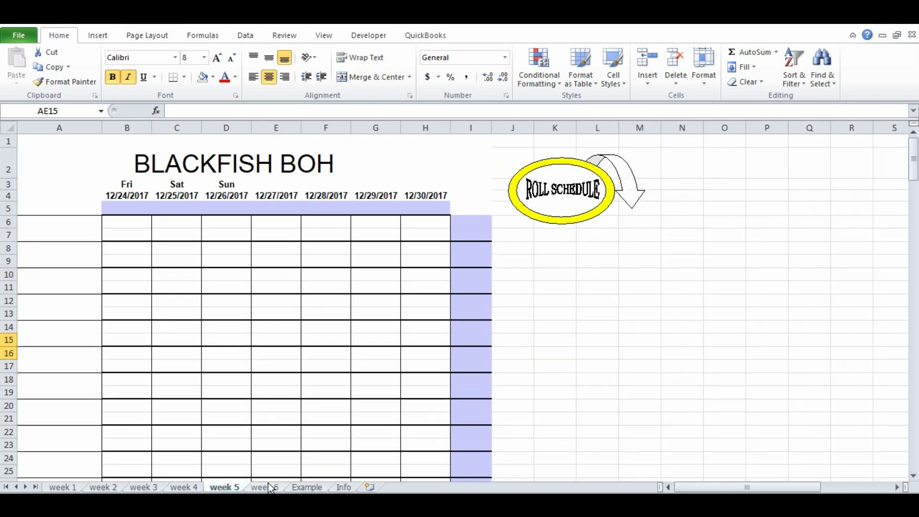
pyautogui.click(266, 487)
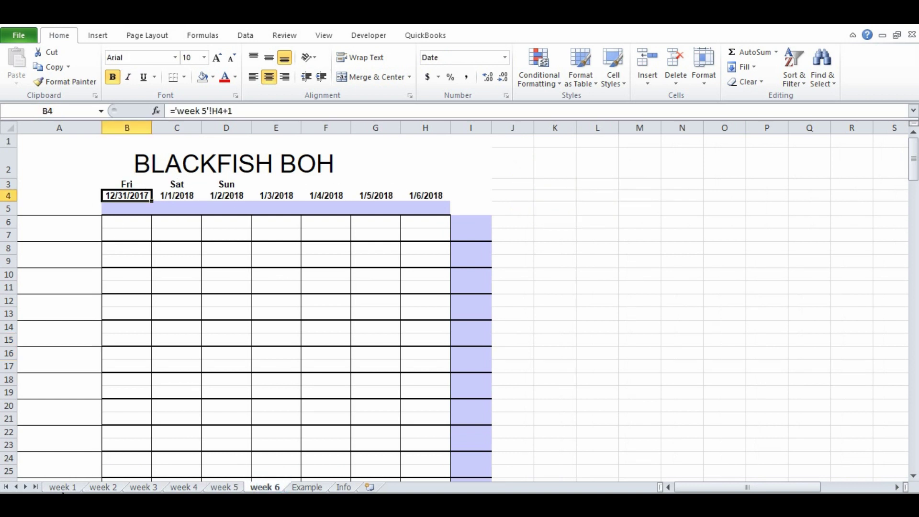
pyautogui.click(63, 488)
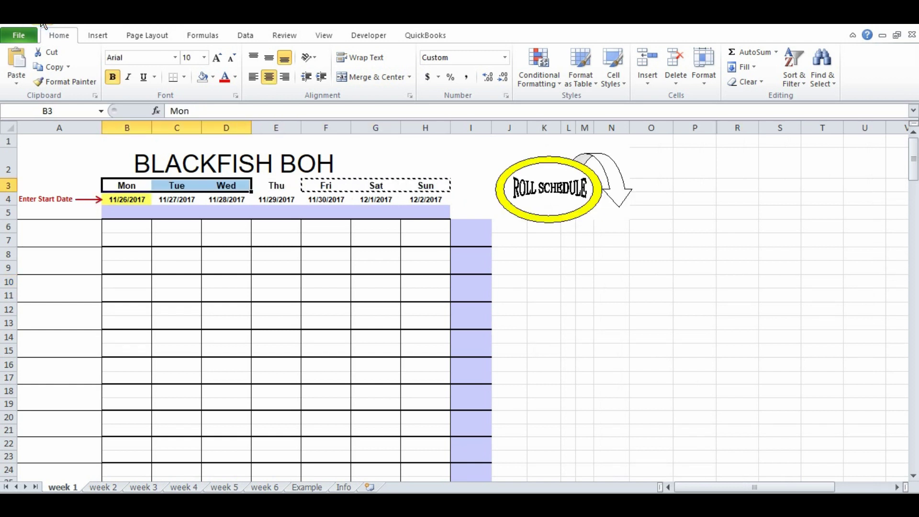
pyautogui.click(689, 366)
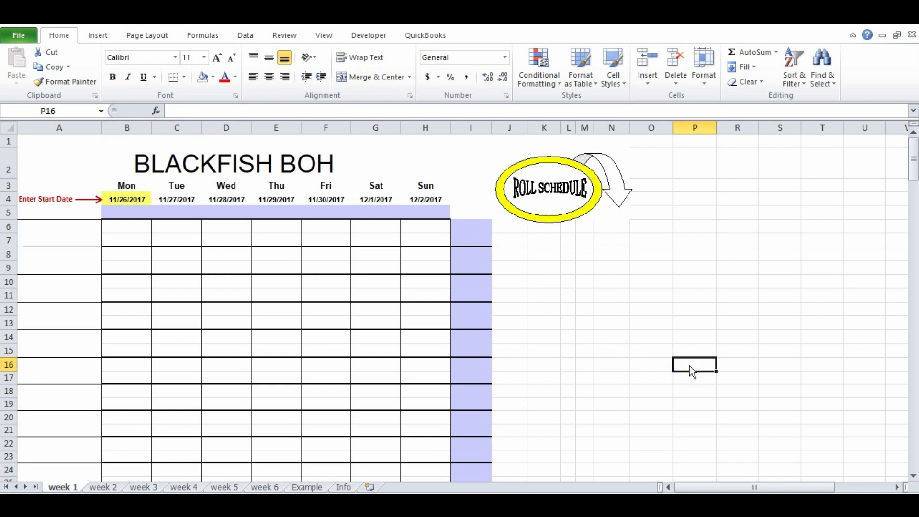
pyautogui.click(124, 200)
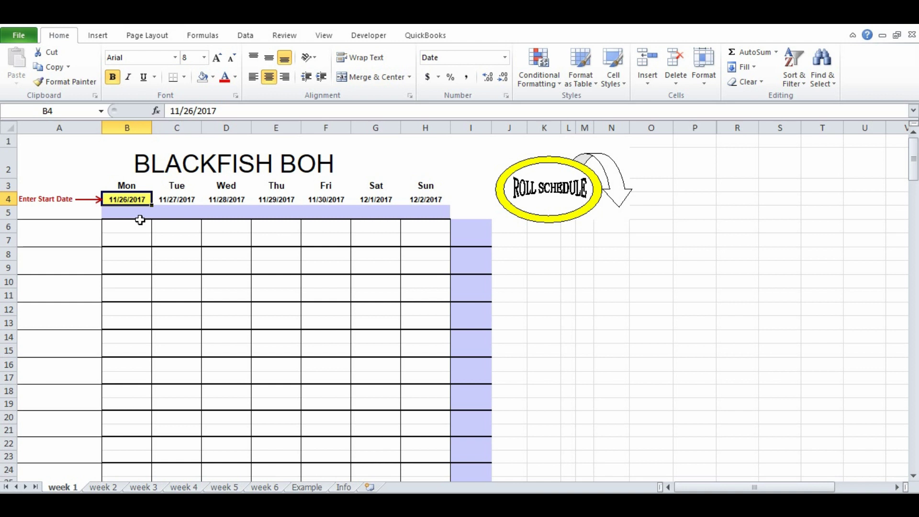
pyautogui.write('7/1')
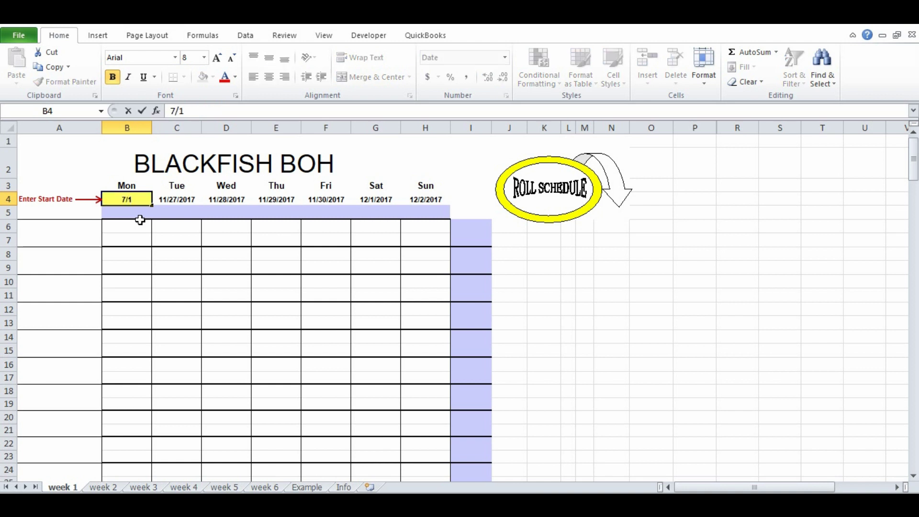
pyautogui.press('Return')
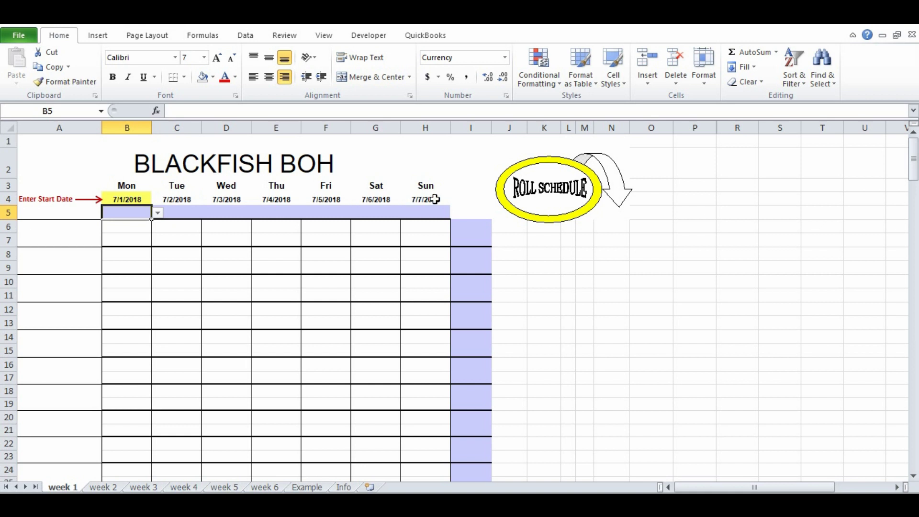
pyautogui.click(263, 487)
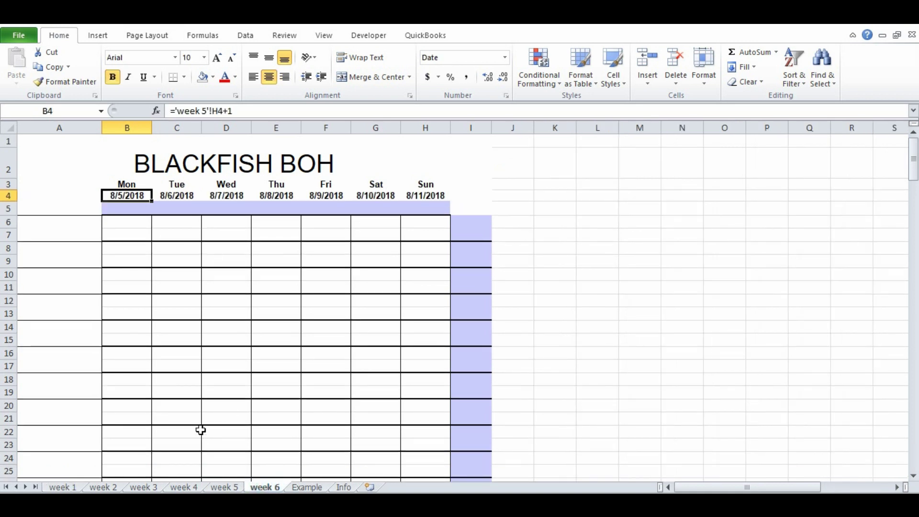
pyautogui.click(63, 487)
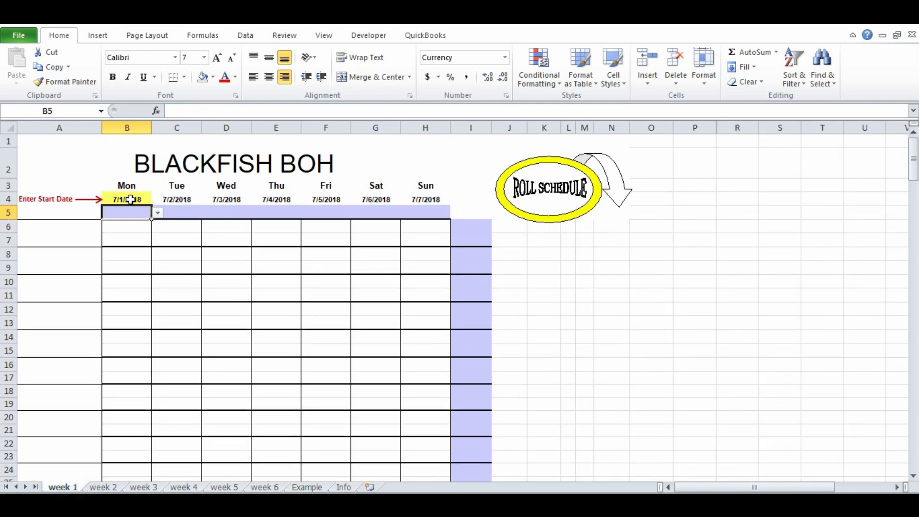
pyautogui.click(104, 487)
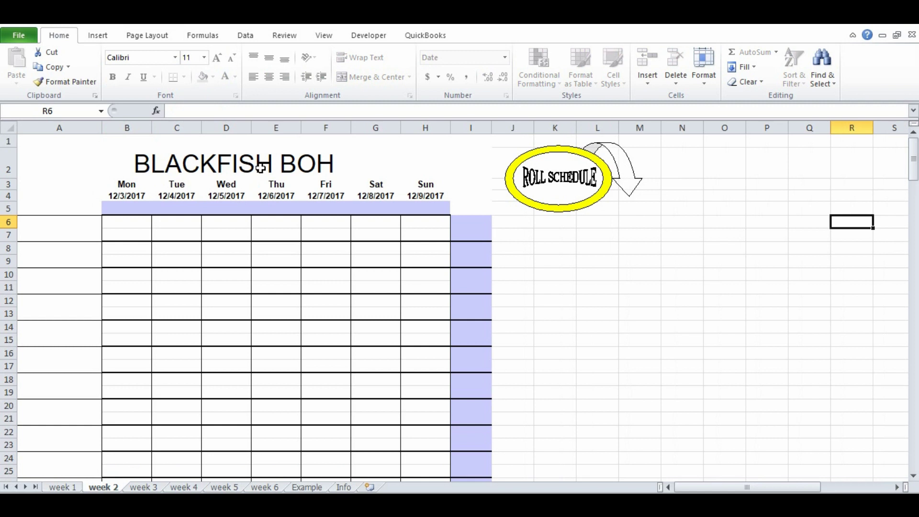
pyautogui.click(263, 165)
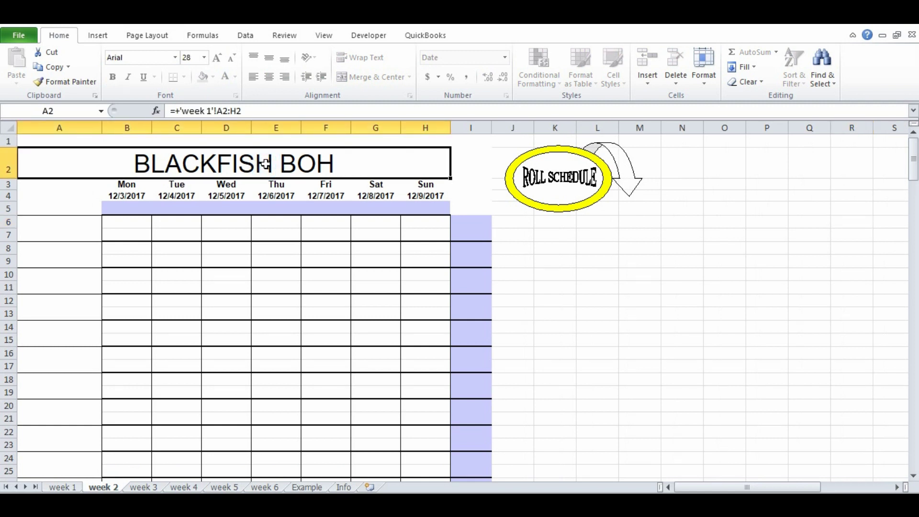
pyautogui.doubleClick(266, 164)
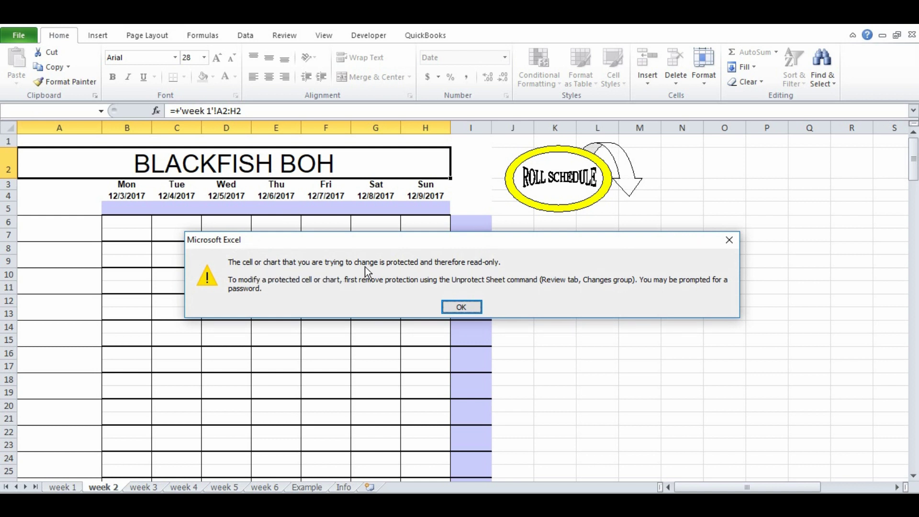
pyautogui.click(462, 308)
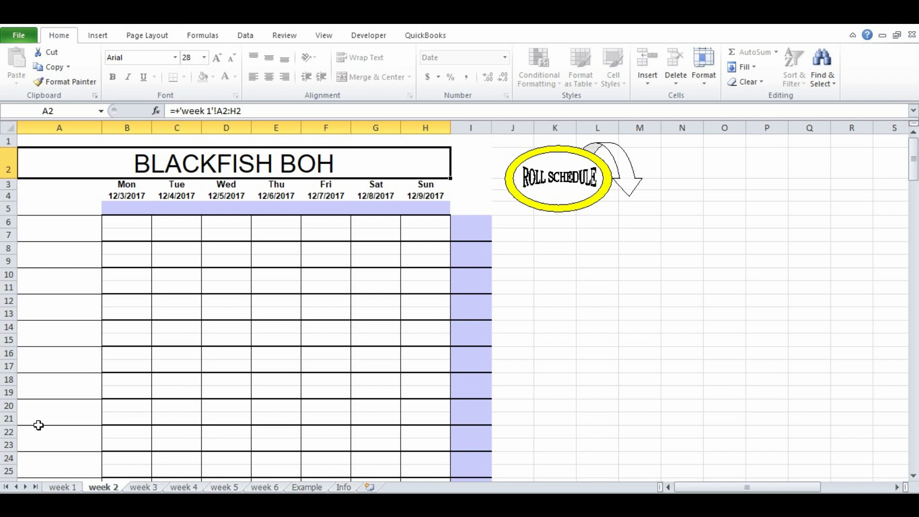
pyautogui.click(62, 487)
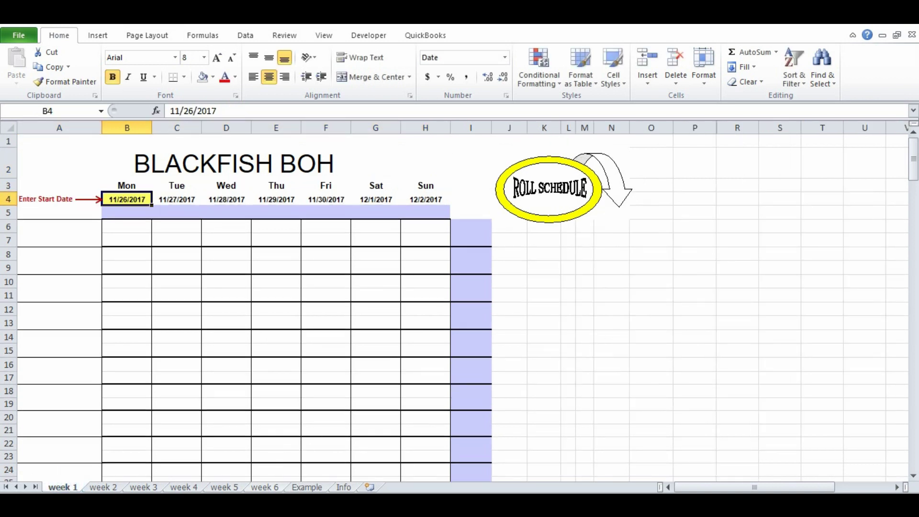
pyautogui.click(264, 488)
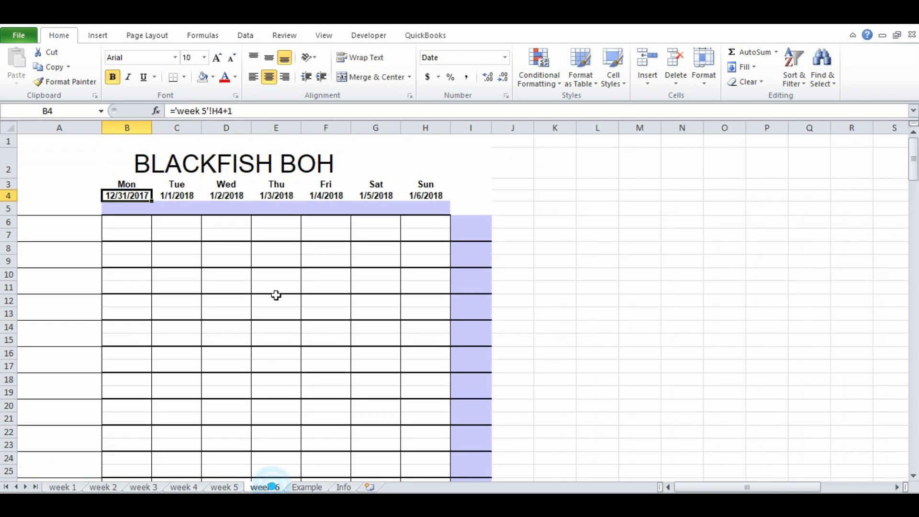
pyautogui.click(62, 487)
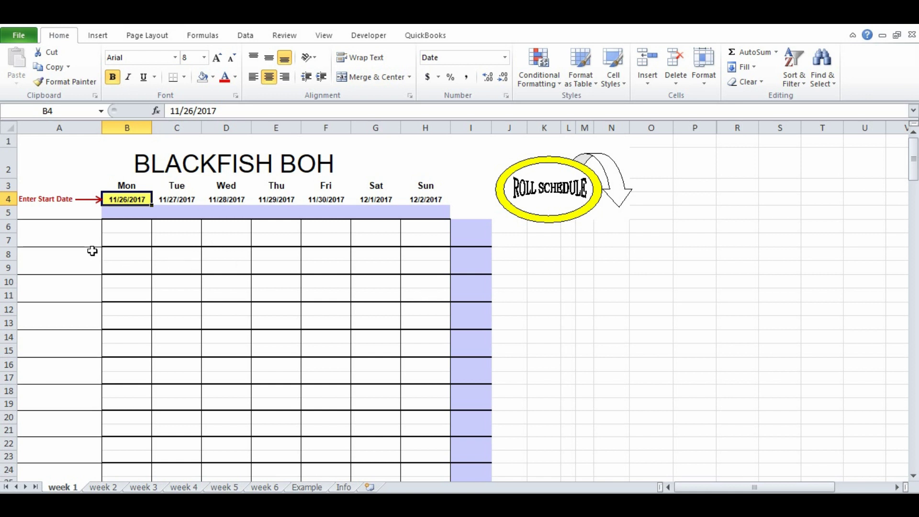
# Enter the names Chris, Henry, bruce and Amy down the name column from A6
pyautogui.click(85, 237)
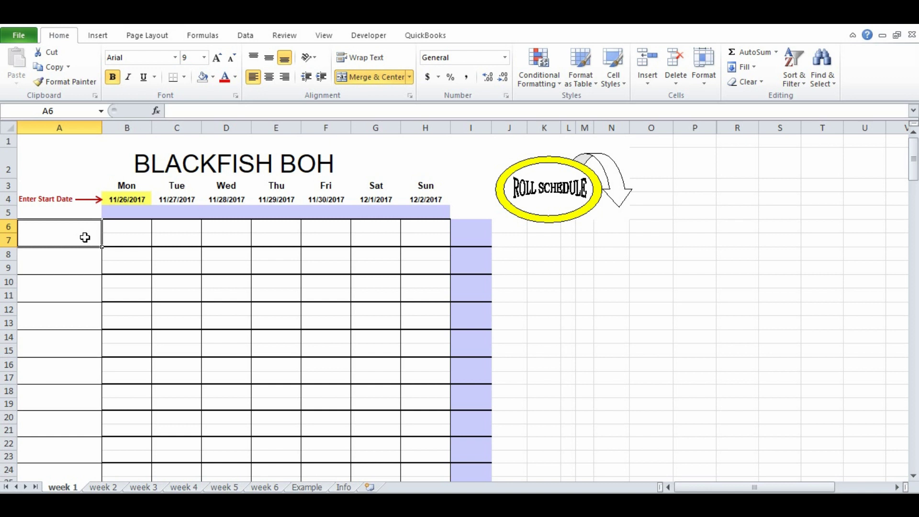
pyautogui.write('Chris')
pyautogui.press('Return')
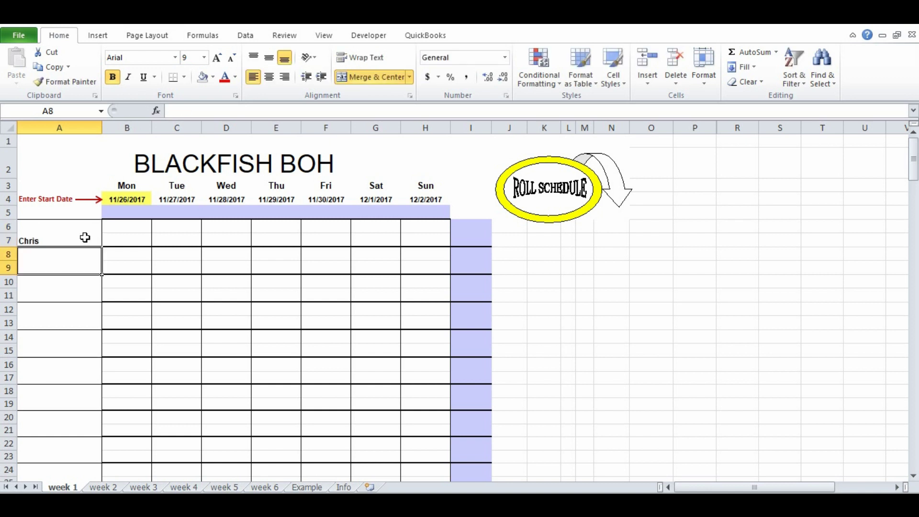
pyautogui.write('Henry')
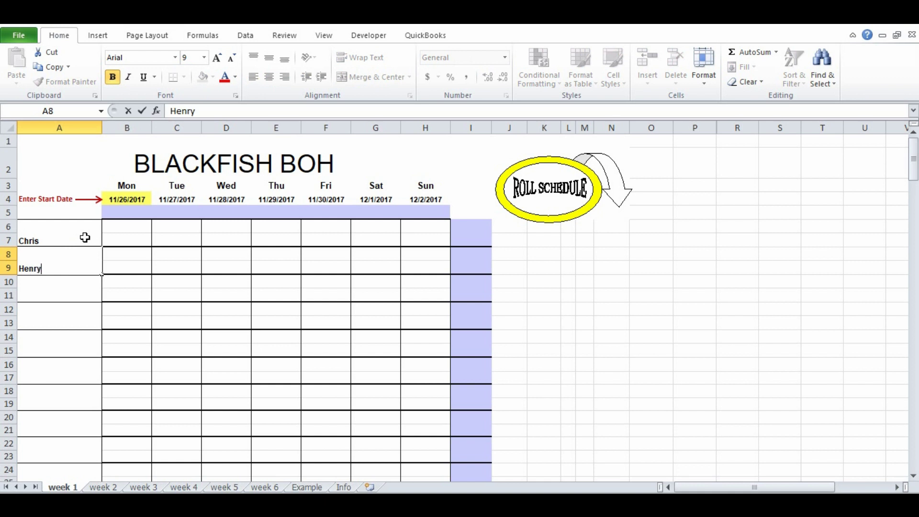
pyautogui.press('Return')
pyautogui.write('bruce')
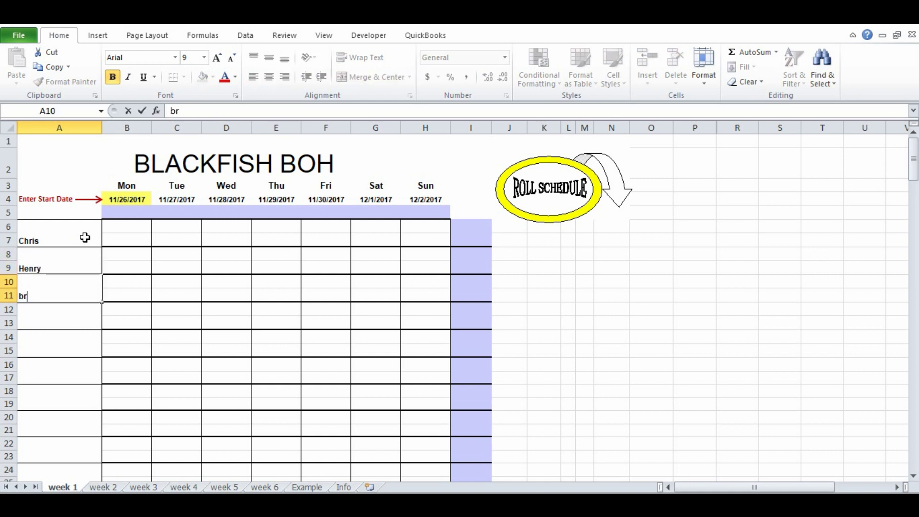
pyautogui.press('Return')
pyautogui.write('A')
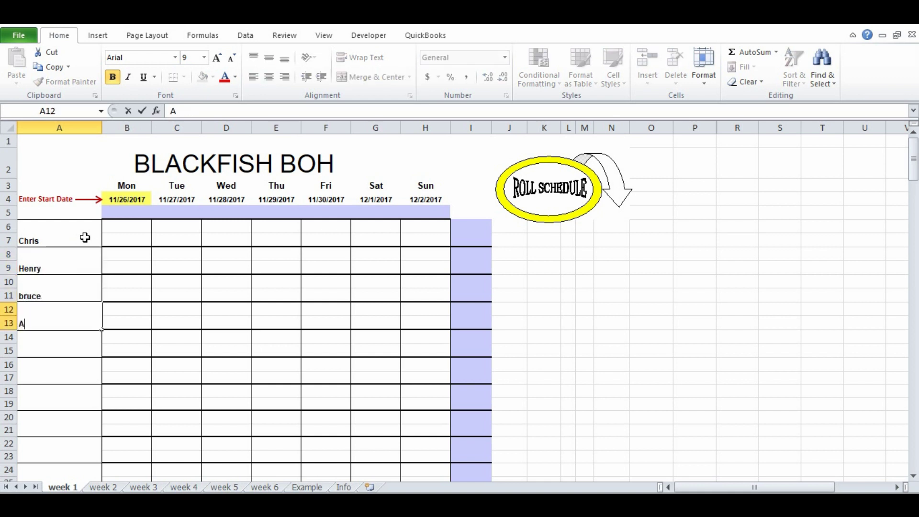
pyautogui.write('my')
pyautogui.press('Return')
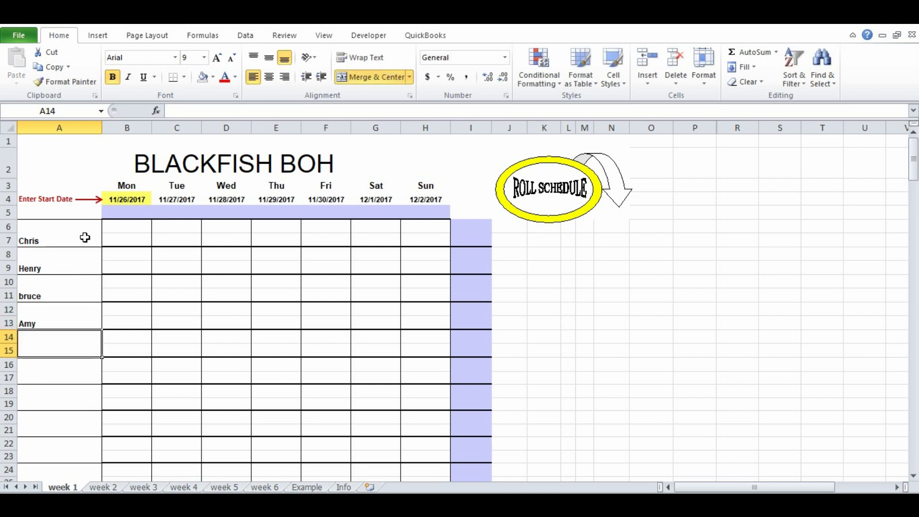
# Capitalise the name in A10 to 'Bruce'
pyautogui.click(52, 299)
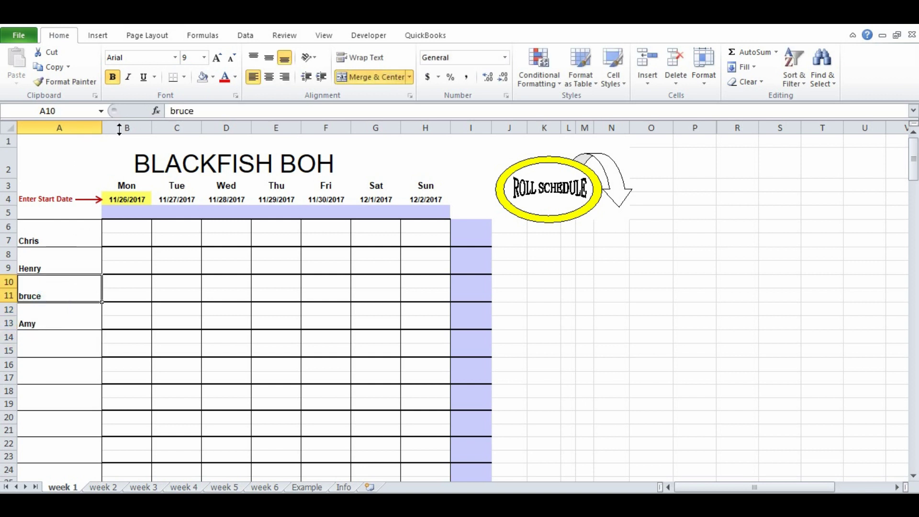
pyautogui.click(168, 111)
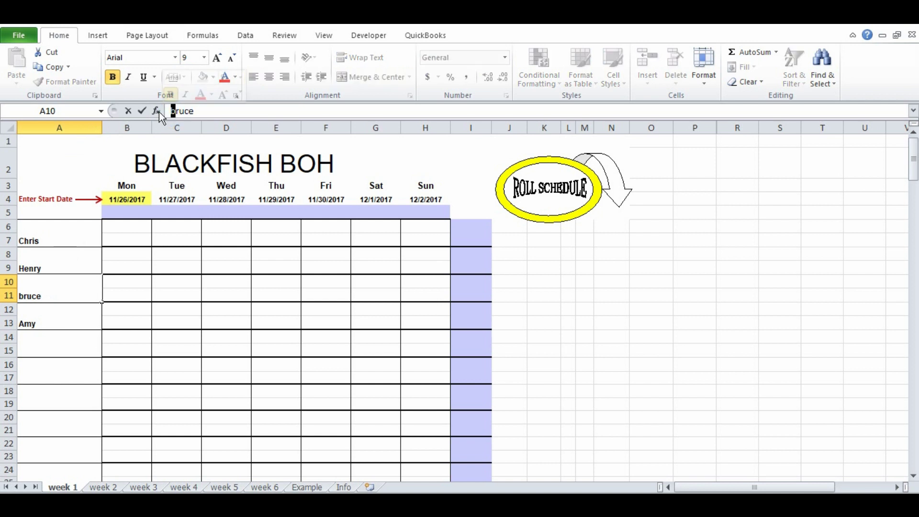
pyautogui.write('B')
pyautogui.press('Return')
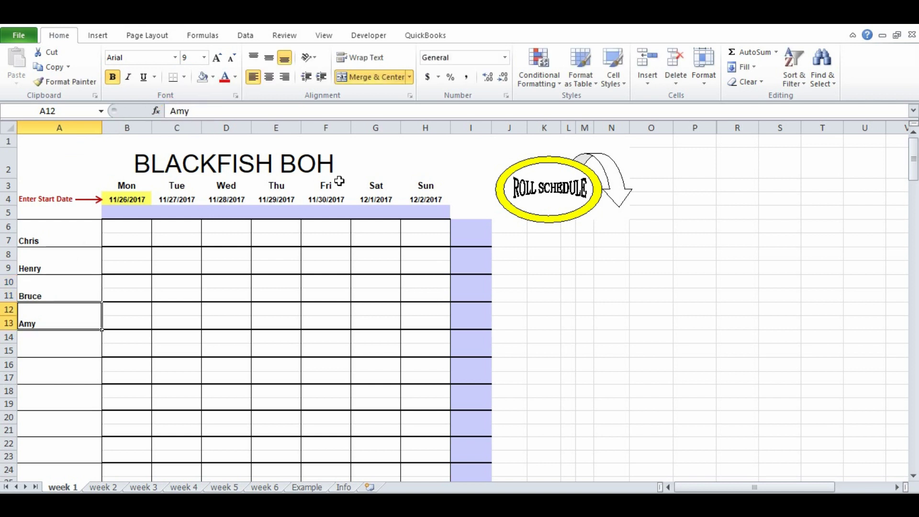
pyautogui.click(611, 267)
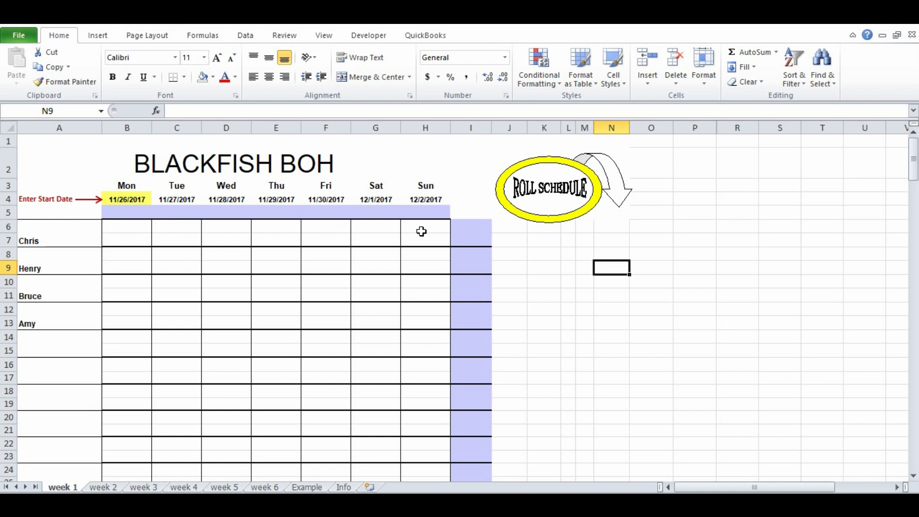
# Set Chris's Monday start time in B6 to 9:00 AM from the dropdown
pyautogui.click(138, 229)
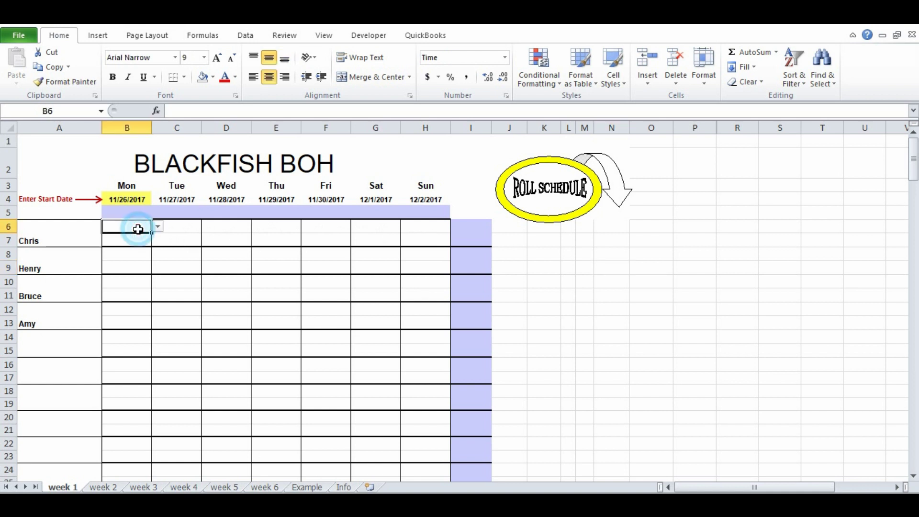
pyautogui.click(136, 237)
pyautogui.click(143, 225)
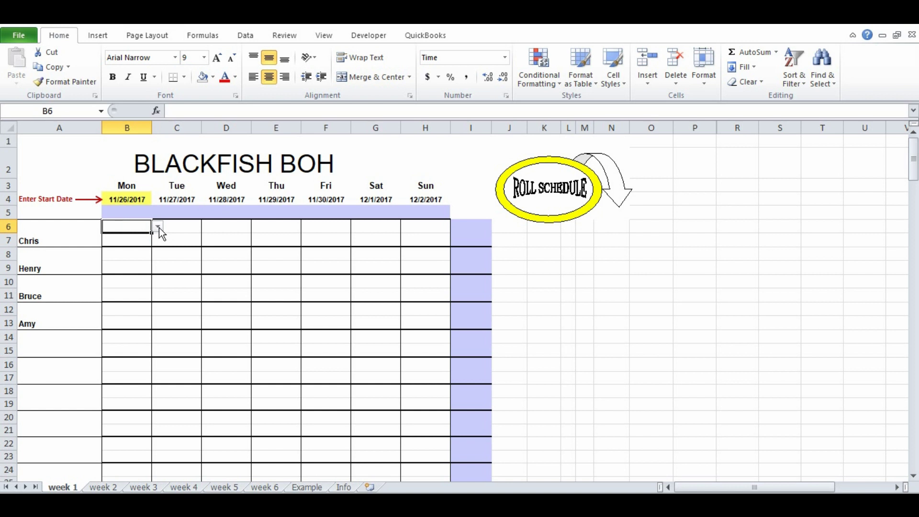
pyautogui.click(159, 228)
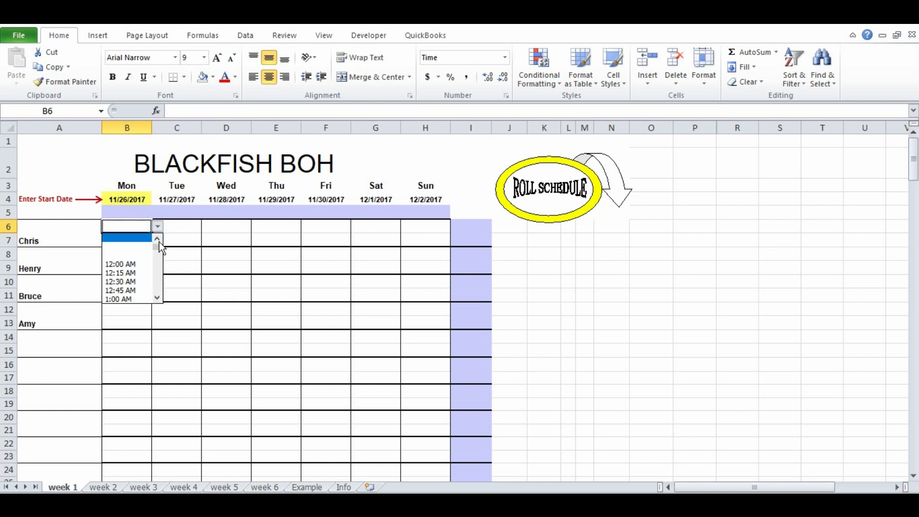
pyautogui.scroll(-7, 156, 281)
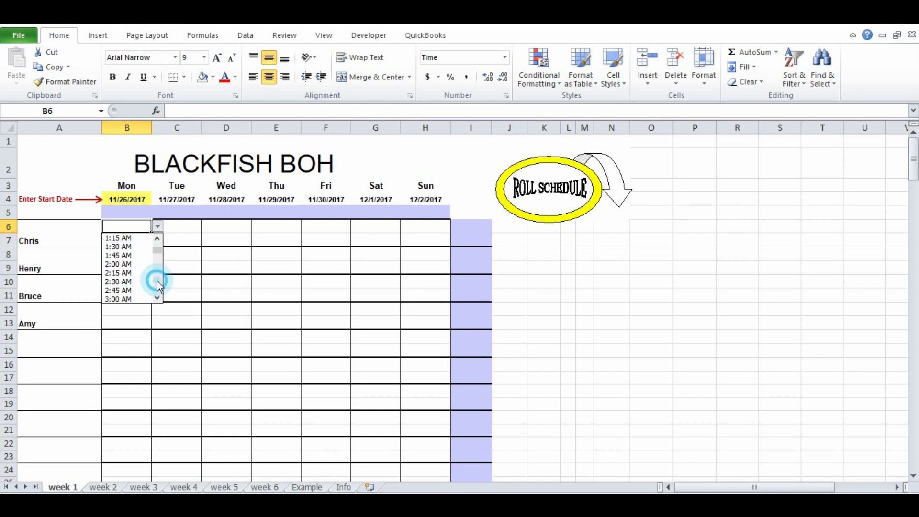
pyautogui.scroll(-11, 159, 285)
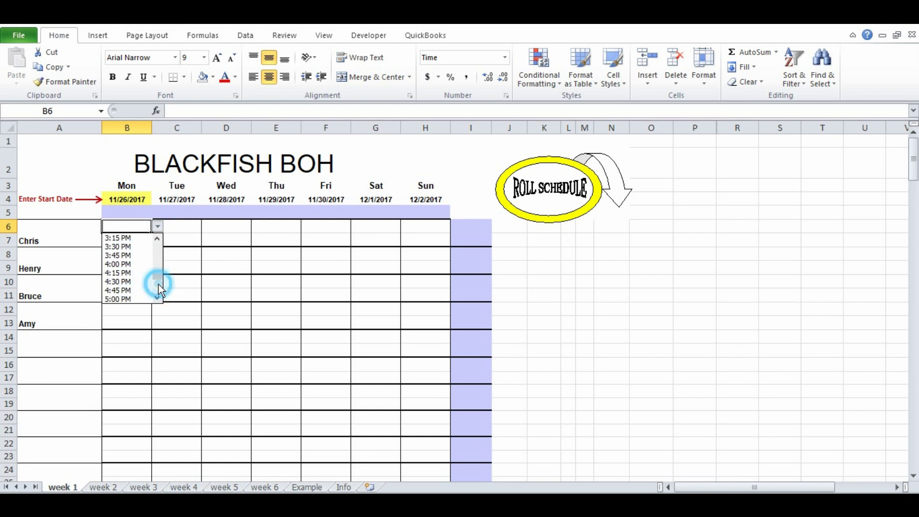
pyautogui.click(158, 228)
pyautogui.click(158, 228)
pyautogui.moveTo(159, 248); pyautogui.dragTo(159, 263)
pyautogui.click(136, 264)
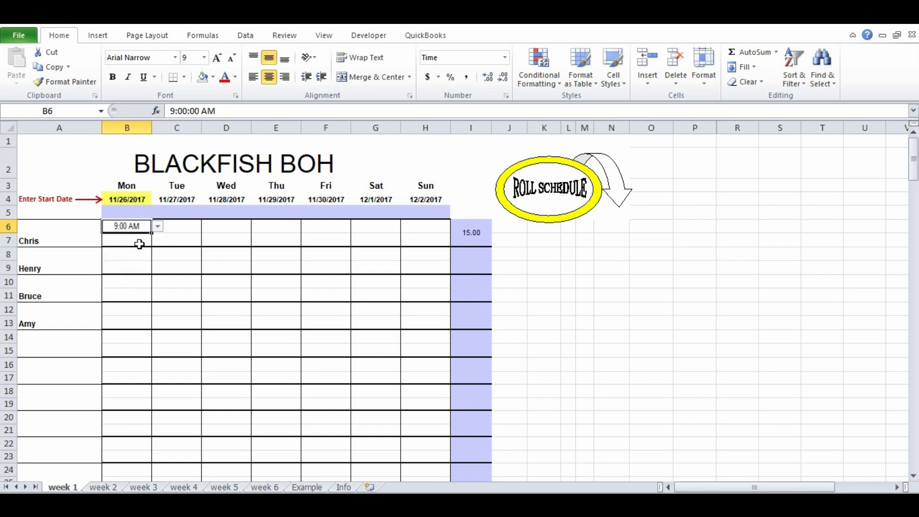
# Set the Monday end time in B7 to 5:00 PM
pyautogui.click(137, 243)
pyautogui.click(157, 240)
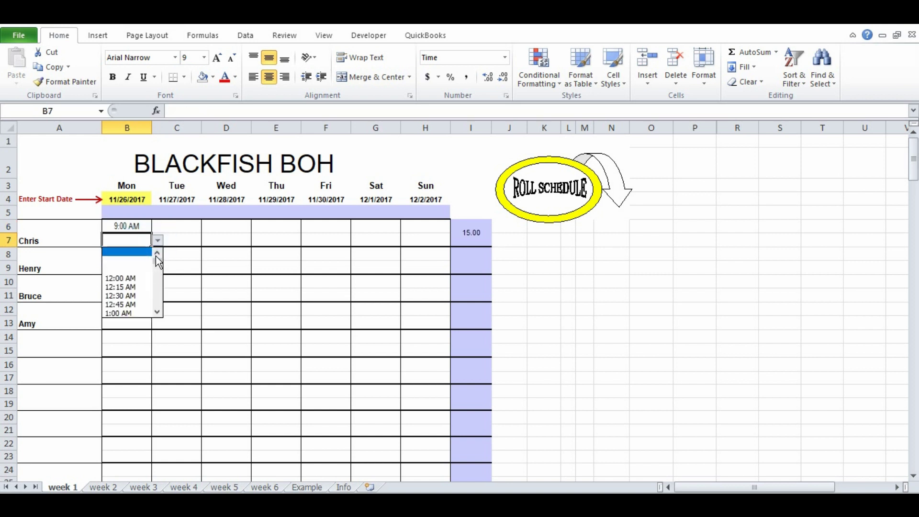
pyautogui.moveTo(156, 262); pyautogui.dragTo(159, 295)
pyautogui.click(133, 261)
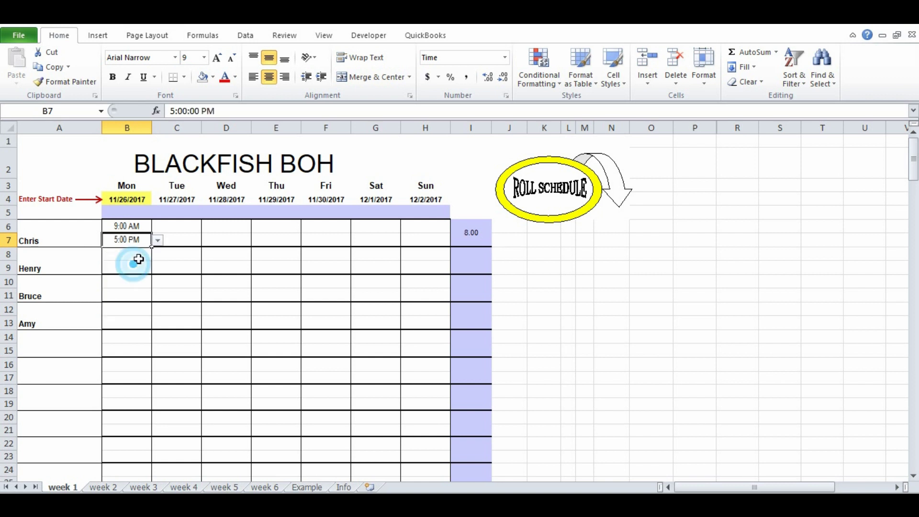
pyautogui.click(565, 283)
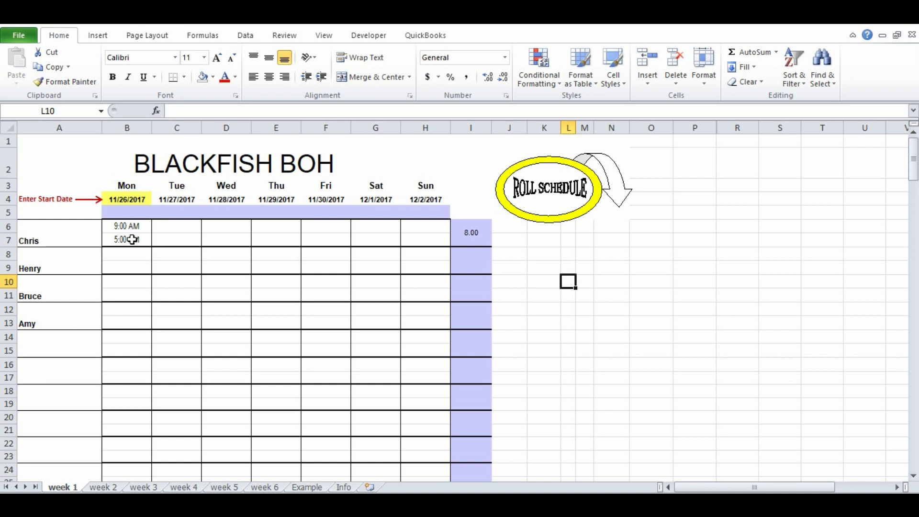
# Copy the 9:00 AM–5:00 PM shift into every day for all four staff (B6:H13)
pyautogui.moveTo(133, 227); pyautogui.dragTo(131, 239)
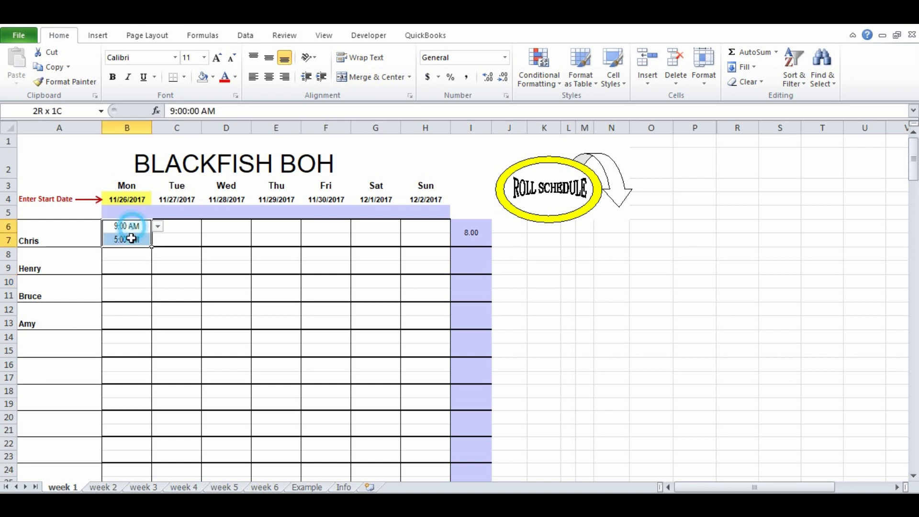
pyautogui.hotkey('ctrl', 'c')
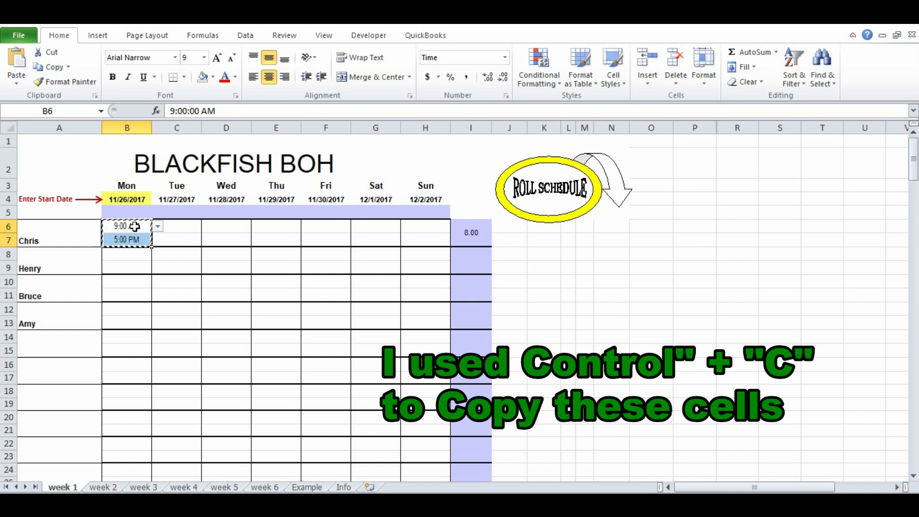
pyautogui.moveTo(117, 225); pyautogui.dragTo(407, 325)
pyautogui.hotkey('ctrl', 'v')
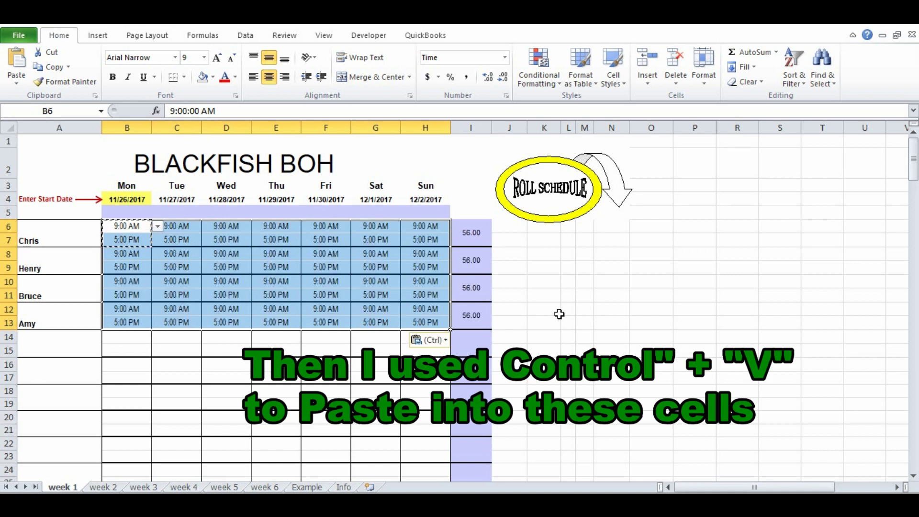
pyautogui.click(555, 311)
# Clear days off: Mon–Tue, Wed–Thu, Fri–Sat, and Sun plus Mon for the four staff
pyautogui.moveTo(119, 225); pyautogui.dragTo(162, 240)
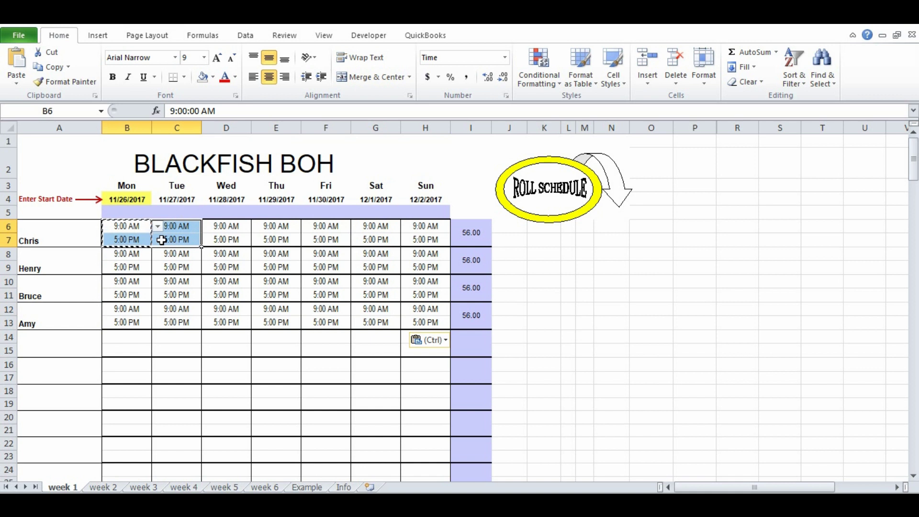
pyautogui.press('Delete')
pyautogui.moveTo(219, 255); pyautogui.dragTo(263, 270)
pyautogui.press('Delete')
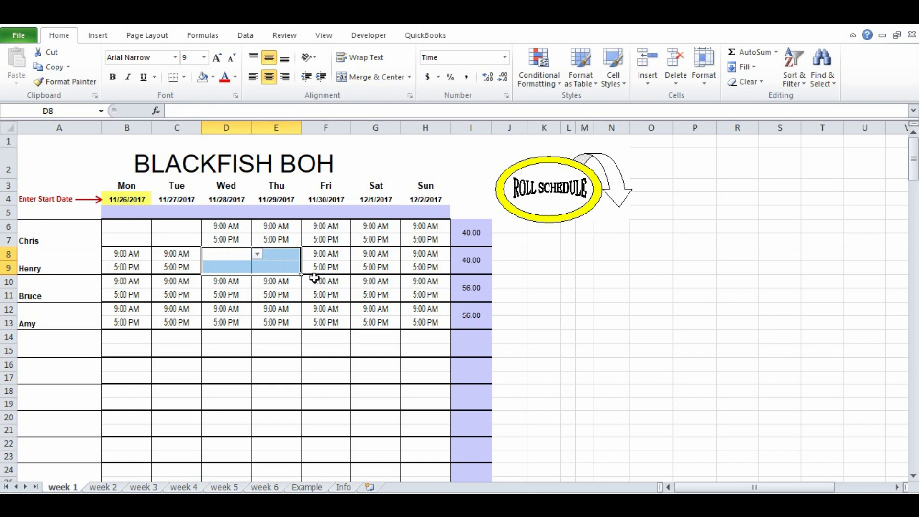
pyautogui.moveTo(332, 279); pyautogui.dragTo(359, 292)
pyautogui.press('Delete')
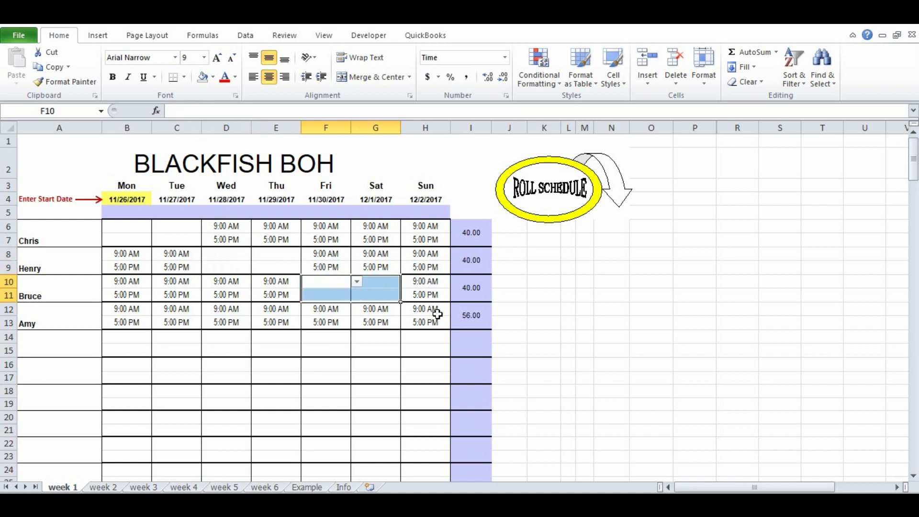
pyautogui.moveTo(436, 310); pyautogui.dragTo(436, 323)
pyautogui.press('Delete')
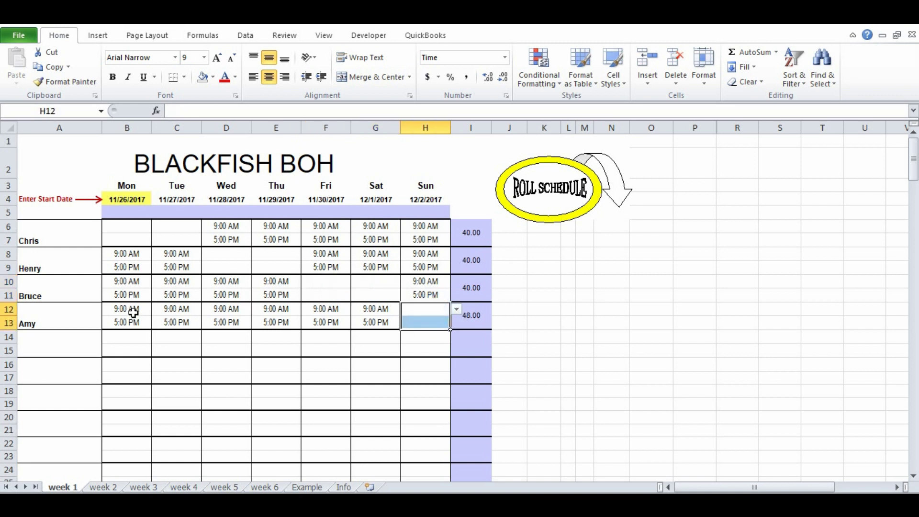
pyautogui.moveTo(133, 312); pyautogui.dragTo(133, 321)
pyautogui.press('Delete')
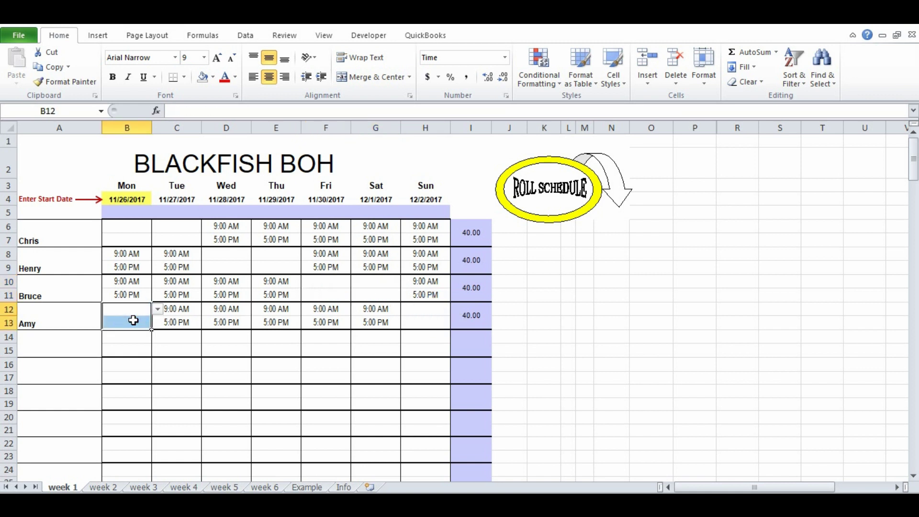
pyautogui.click(690, 363)
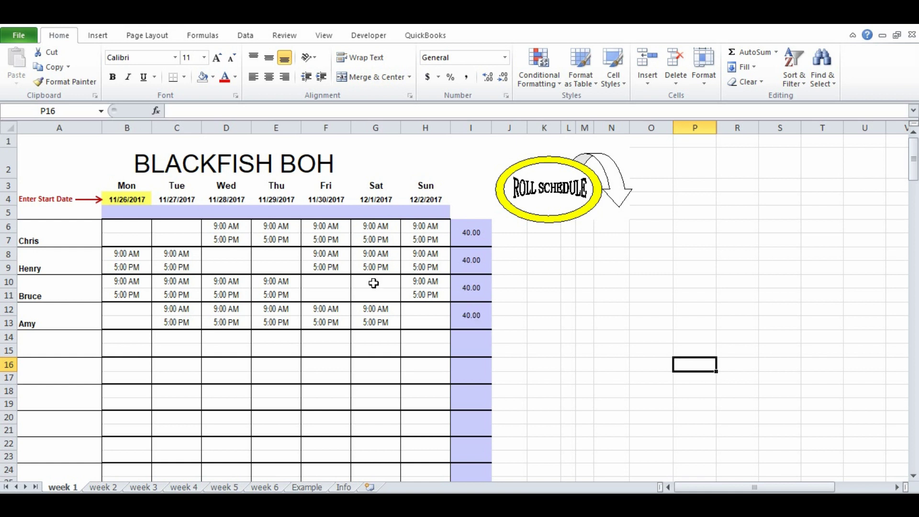
# Set the second cook's Friday start time in F8 to 12:00 PM
pyautogui.click(149, 231)
pyautogui.click(157, 226)
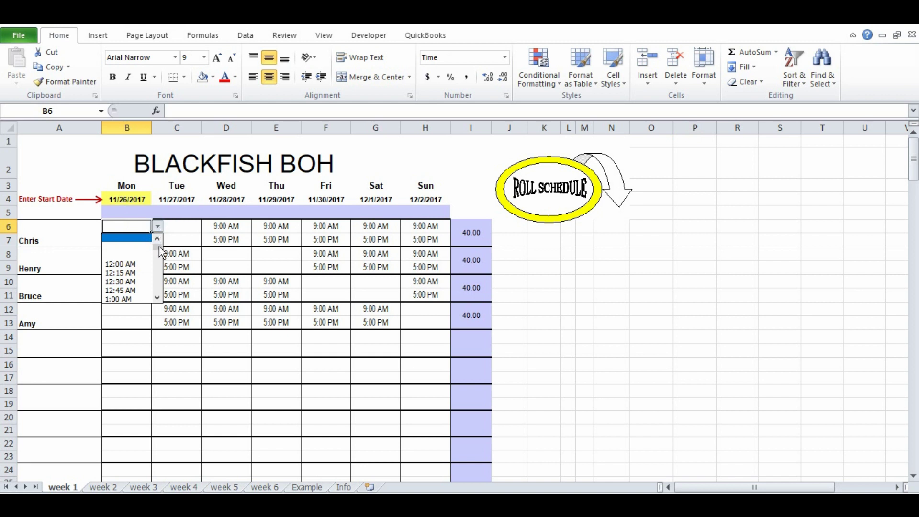
pyautogui.moveTo(158, 247)
pyautogui.mouseDown()
pyautogui.moveTo(158, 282)
pyautogui.moveTo(158, 242)
pyautogui.mouseUp()
pyautogui.click(549, 283)
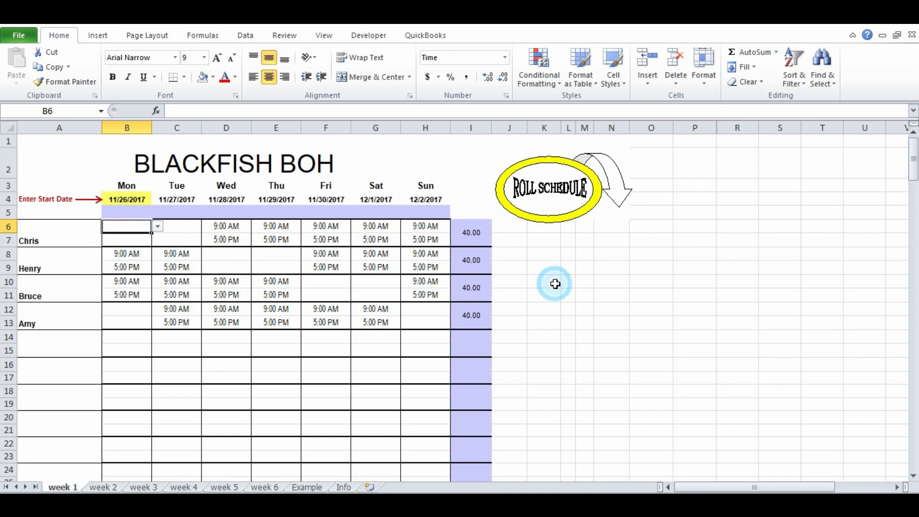
pyautogui.click(332, 255)
pyautogui.click(357, 254)
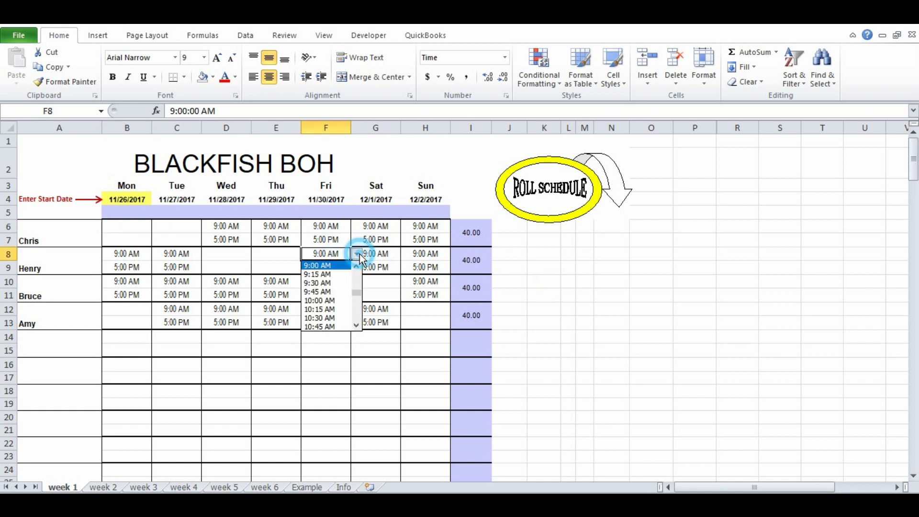
pyautogui.click(360, 312)
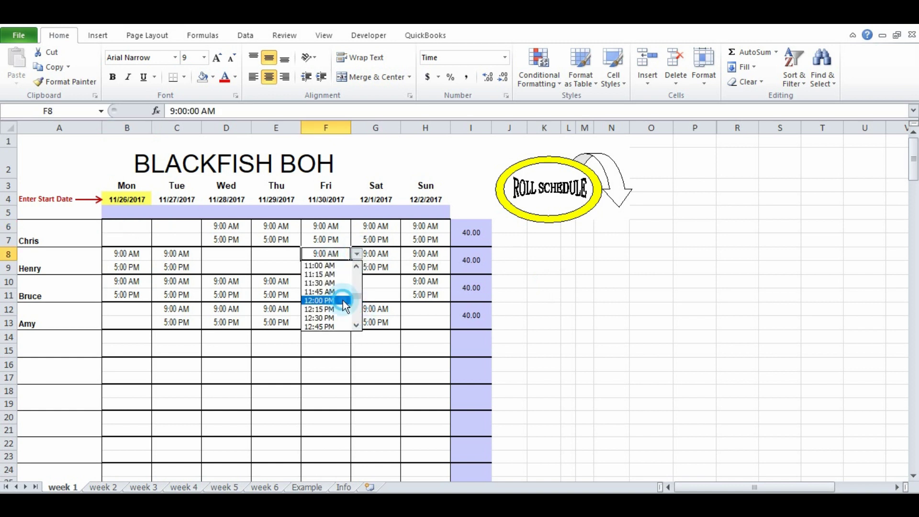
pyautogui.click(346, 300)
# Set the Friday end time in F9 to 10:00 PM
pyautogui.click(348, 268)
pyautogui.click(356, 268)
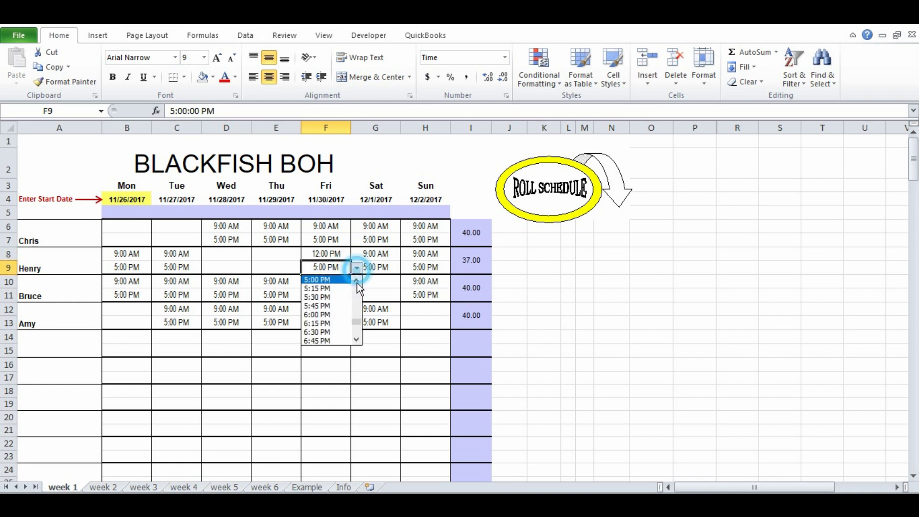
pyautogui.click(356, 339)
pyautogui.moveTo(361, 337); pyautogui.dragTo(361, 334)
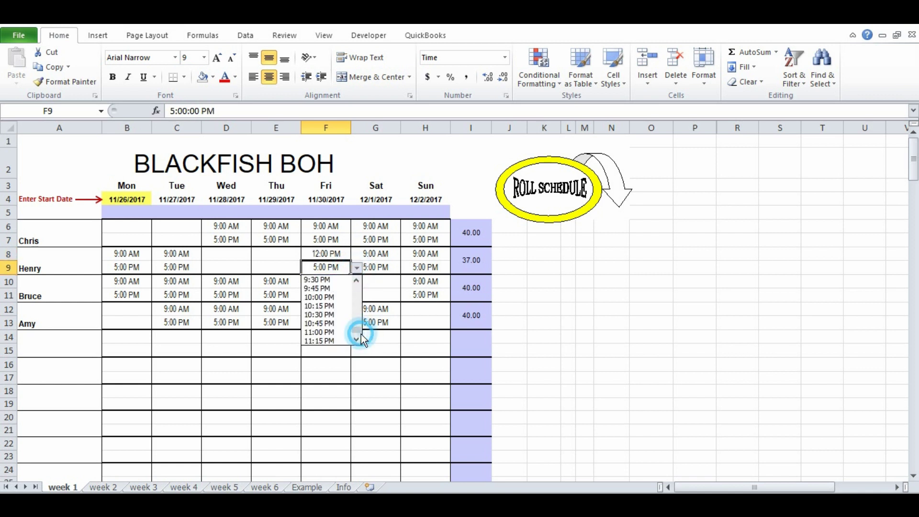
pyautogui.click(329, 298)
pyautogui.click(606, 320)
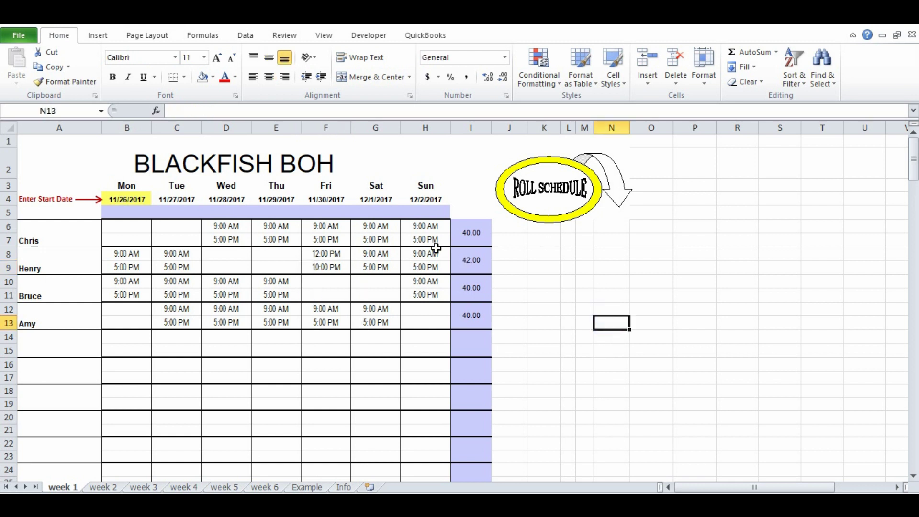
# Copy the 12:00 PM–10:00 PM Friday shift onto Saturday in G8:G9
pyautogui.click(334, 255)
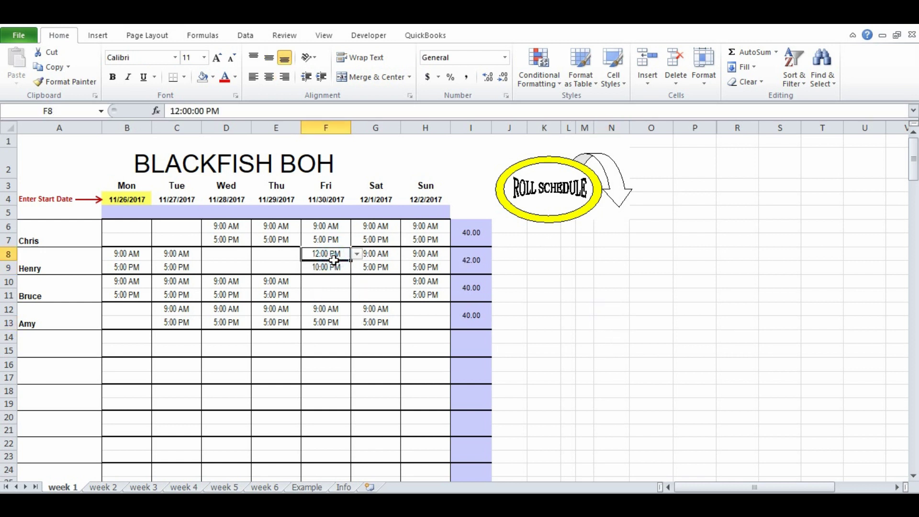
pyautogui.moveTo(334, 254); pyautogui.dragTo(334, 262)
pyautogui.hotkey('ctrl', 'c')
pyautogui.moveTo(387, 253); pyautogui.dragTo(386, 267)
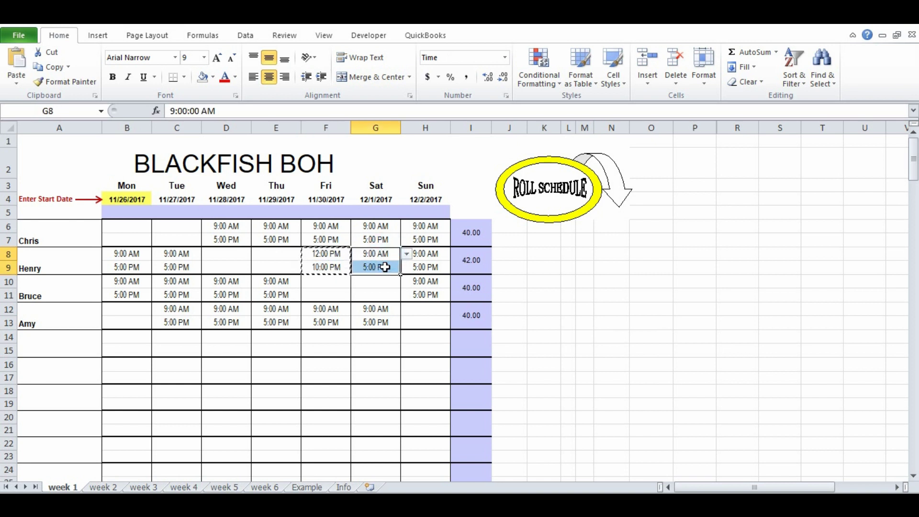
pyautogui.hotkey('ctrl', 'v')
pyautogui.click(580, 294)
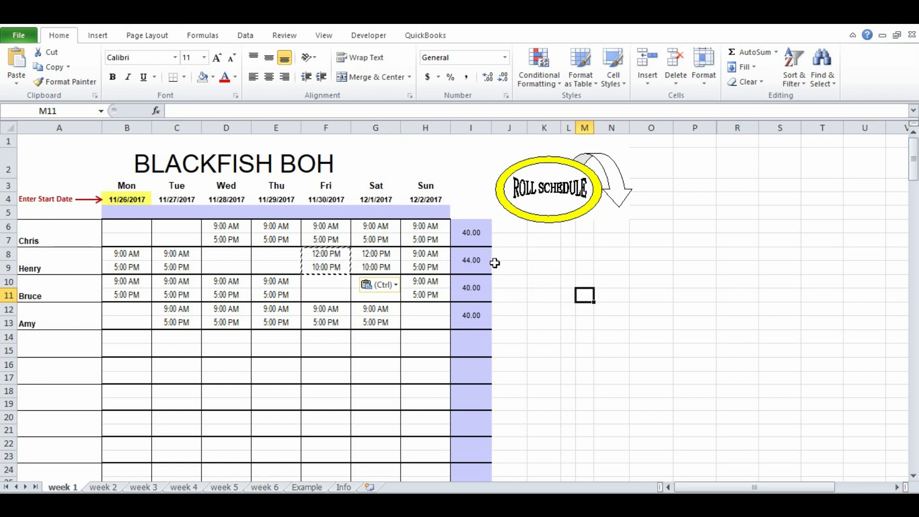
pyautogui.click(526, 266)
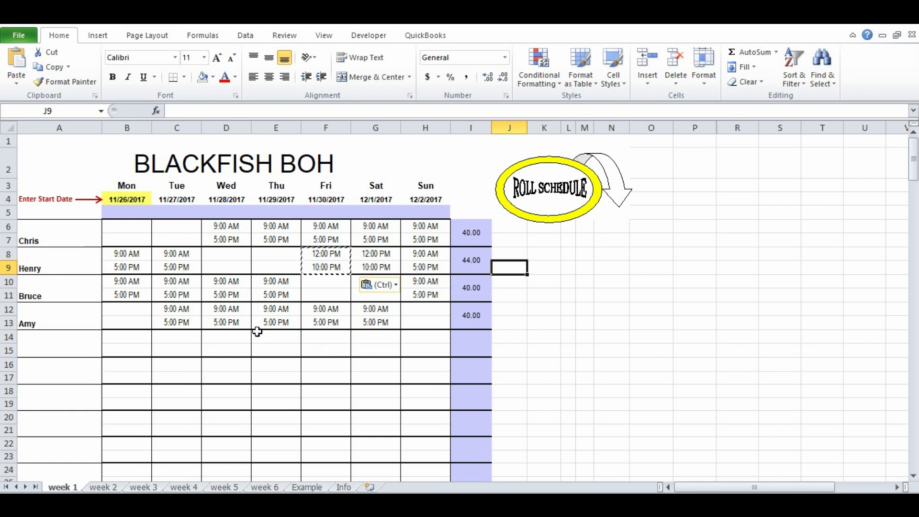
# Go through week 2 to the filled week 3 sheet for 12/10–12/16/2017
pyautogui.click(102, 488)
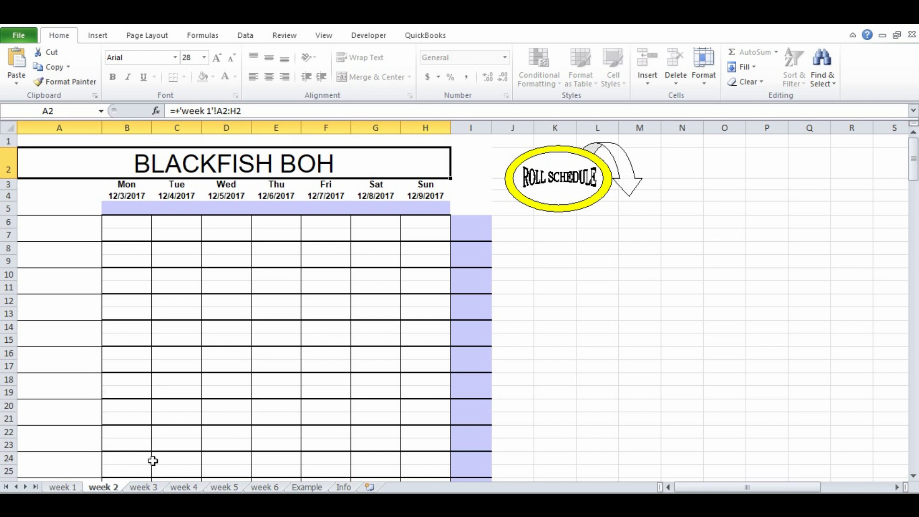
pyautogui.click(143, 487)
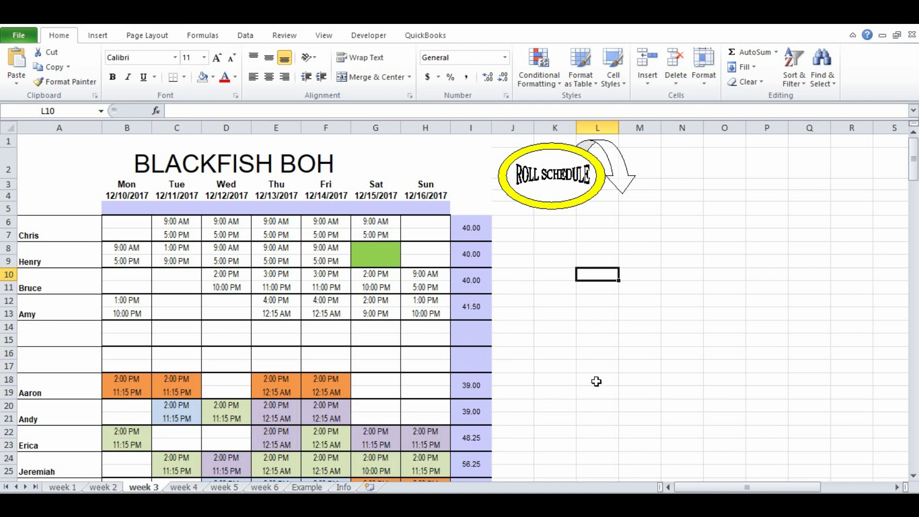
pyautogui.scroll(-3, 607, 387)
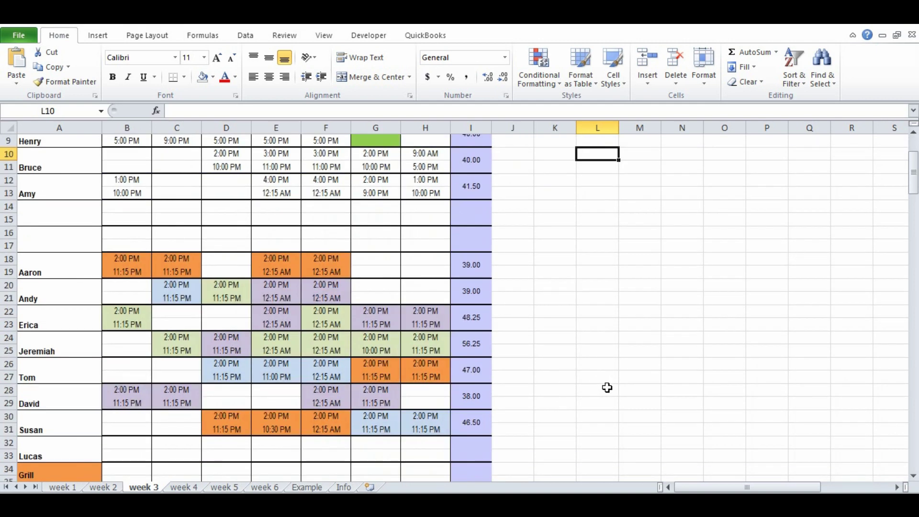
pyautogui.scroll(-1, 607, 387)
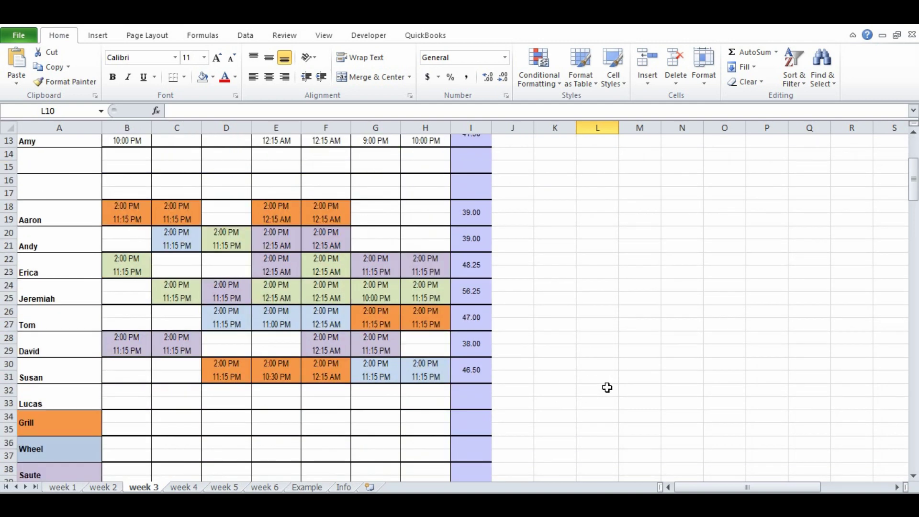
pyautogui.scroll(-1, 607, 387)
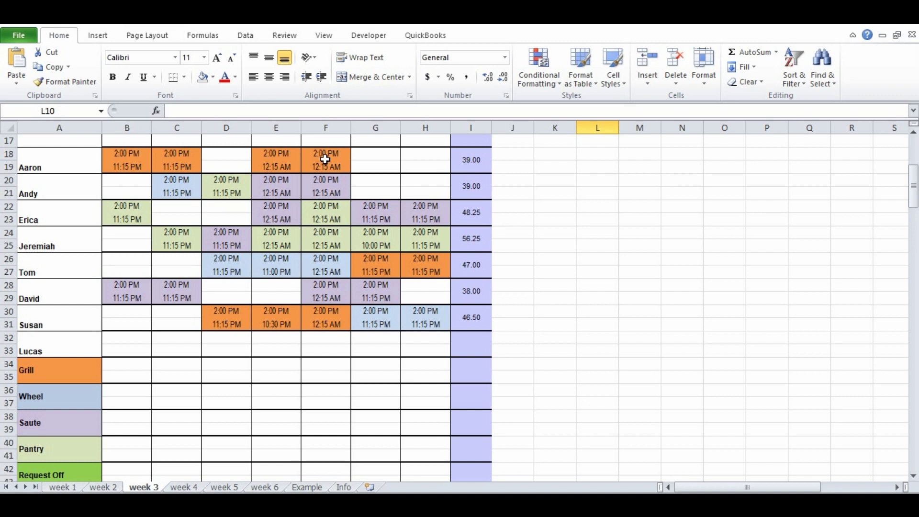
pyautogui.scroll(-1, 179, 407)
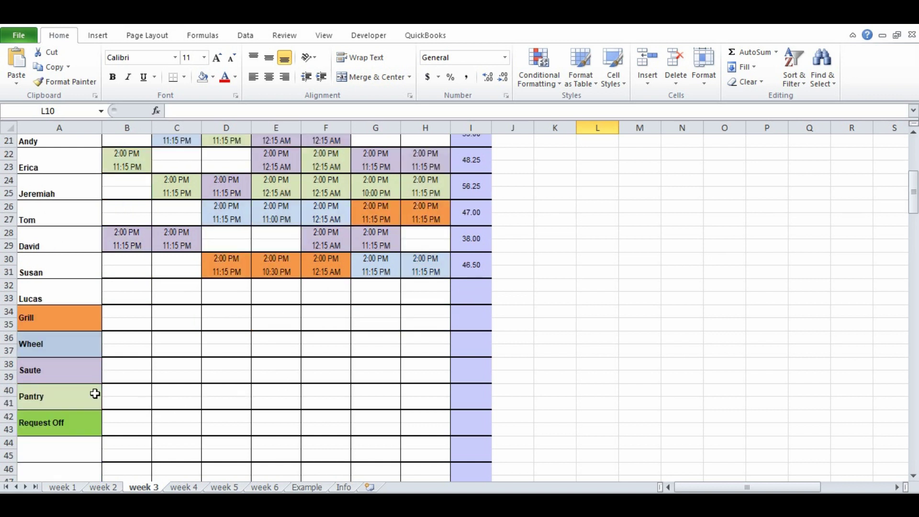
pyautogui.click(74, 422)
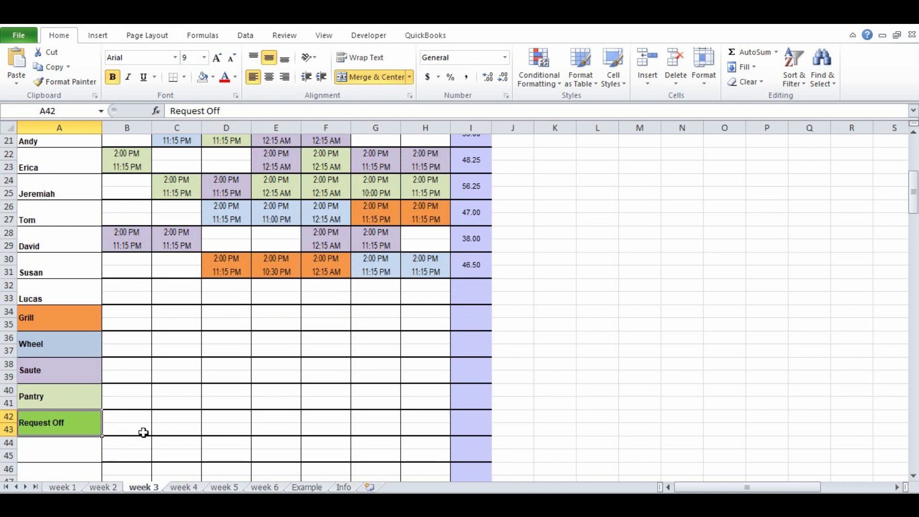
pyautogui.scroll(7, 218, 438)
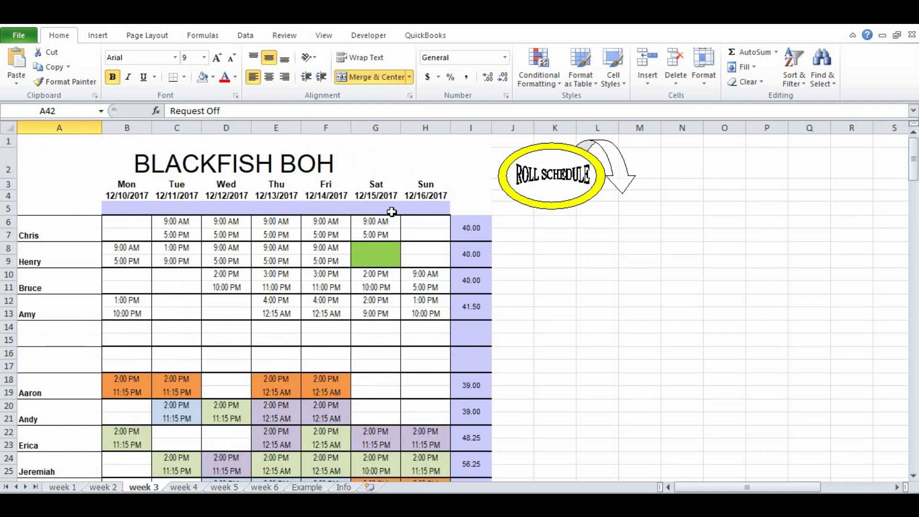
pyautogui.moveTo(383, 247); pyautogui.dragTo(386, 259)
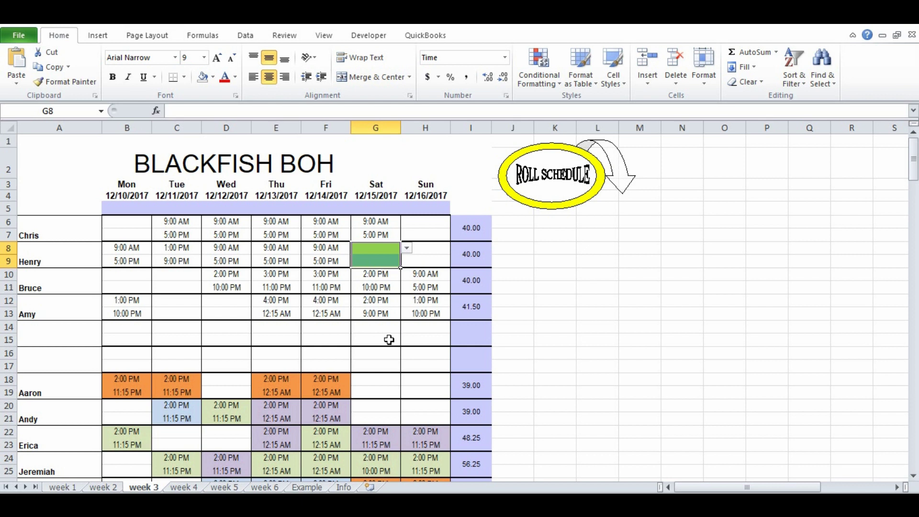
pyautogui.click(548, 338)
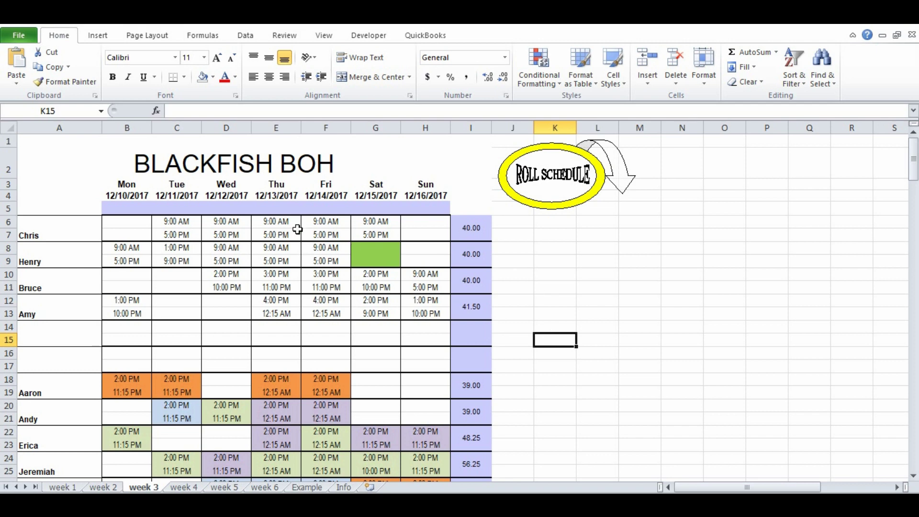
pyautogui.scroll(-3, 225, 249)
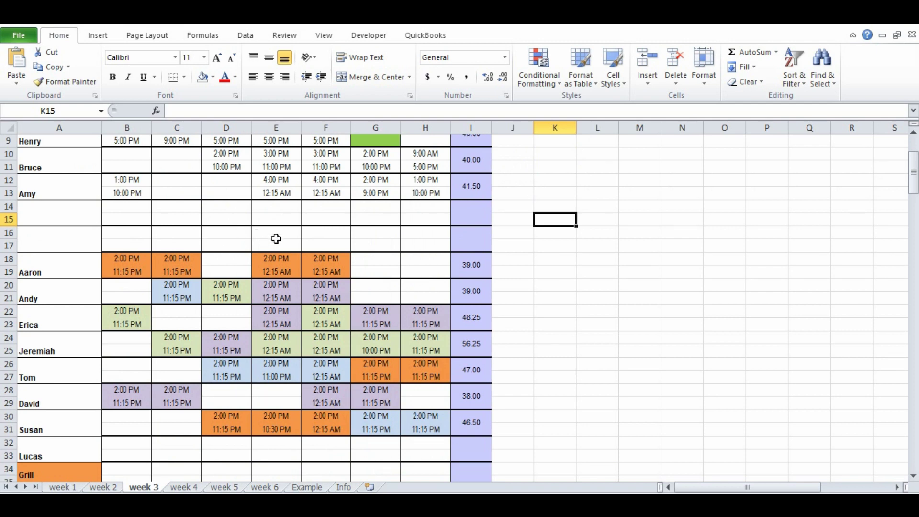
# After checking the empty week 4 sheet, select week 3's schedule from A6 through the station key rows
pyautogui.scroll(3, 275, 239)
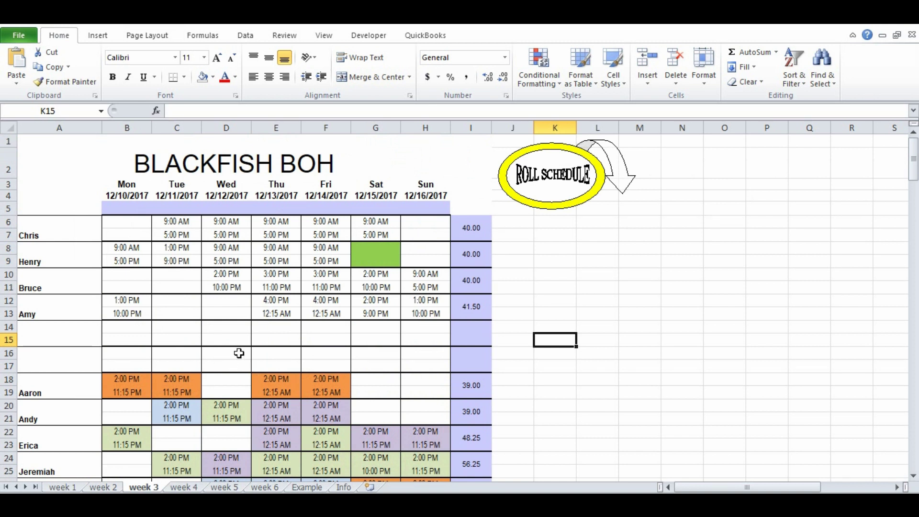
pyautogui.click(187, 487)
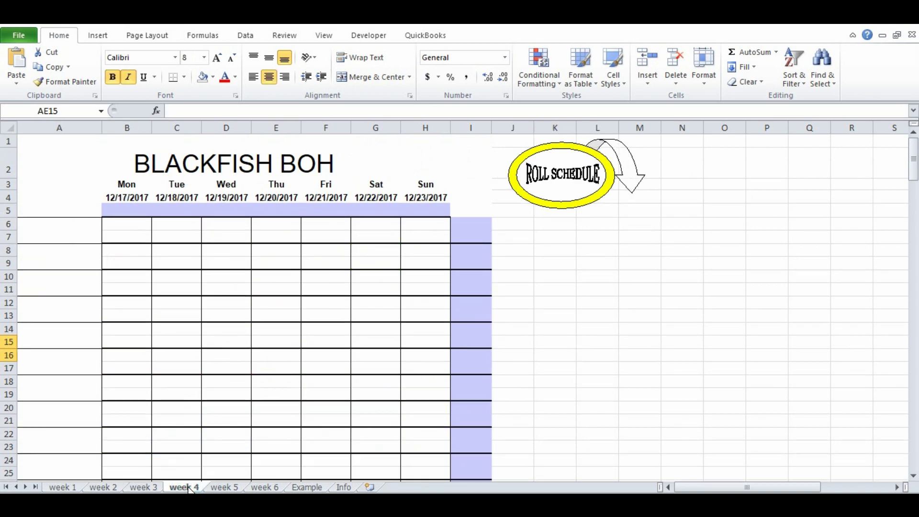
pyautogui.click(148, 488)
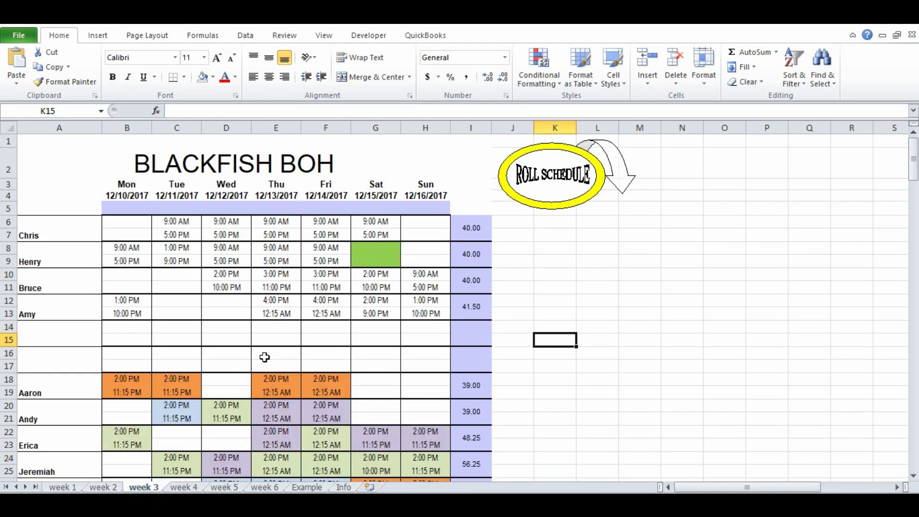
pyautogui.moveTo(37, 224); pyautogui.dragTo(437, 437)
pyautogui.scroll(1, 618, 364)
pyautogui.scroll(5, 618, 364)
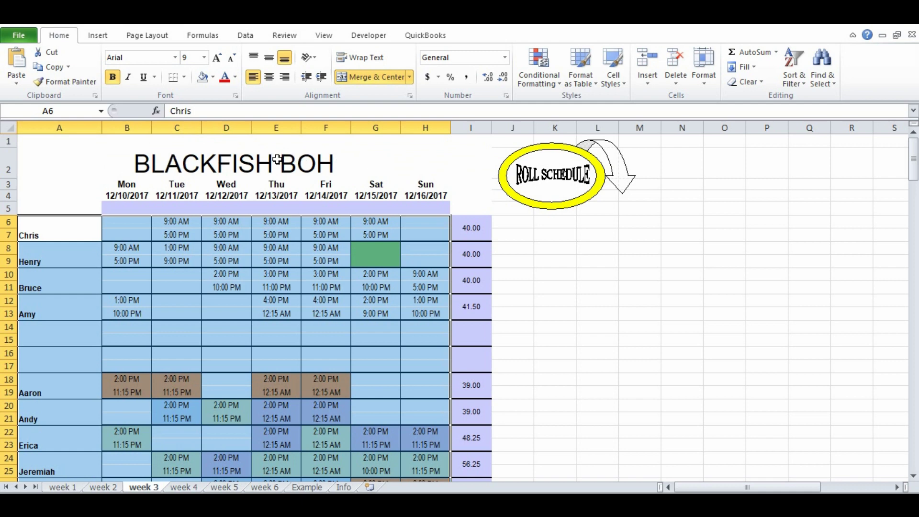
pyautogui.scroll(-7, 329, 299)
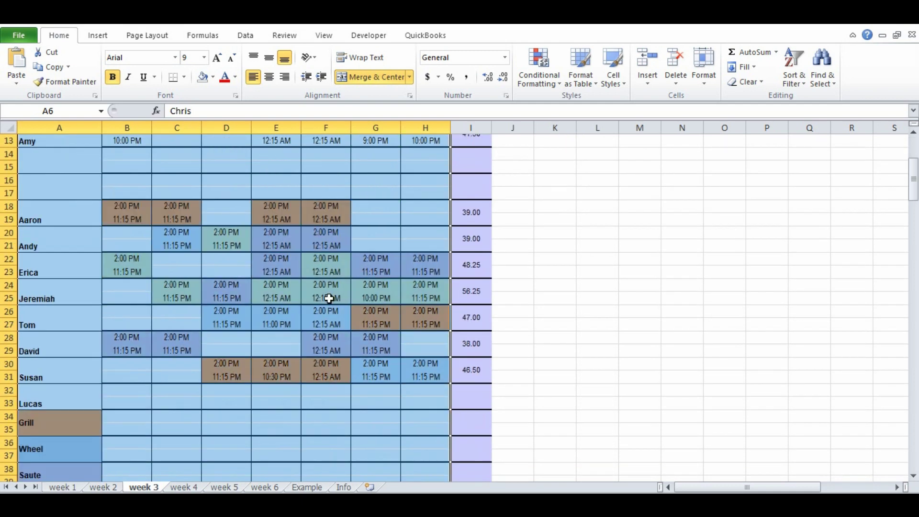
pyautogui.scroll(-1, 329, 299)
pyautogui.scroll(8, 330, 299)
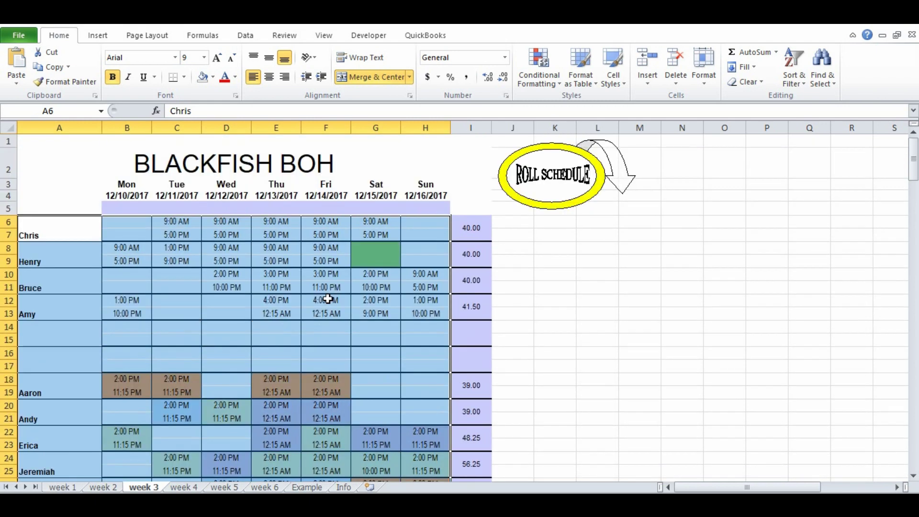
# Copy the week 3 schedule and paste it into week 4 at A6
pyautogui.click(53, 67)
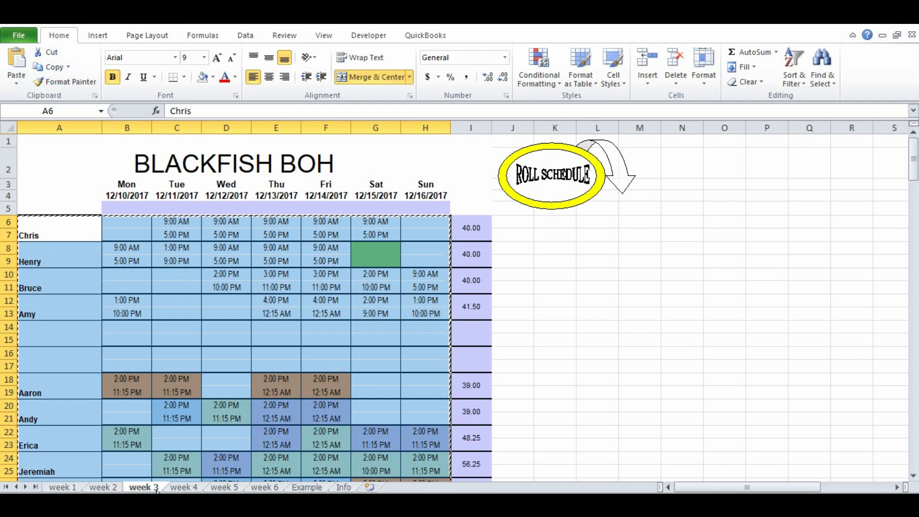
pyautogui.click(177, 488)
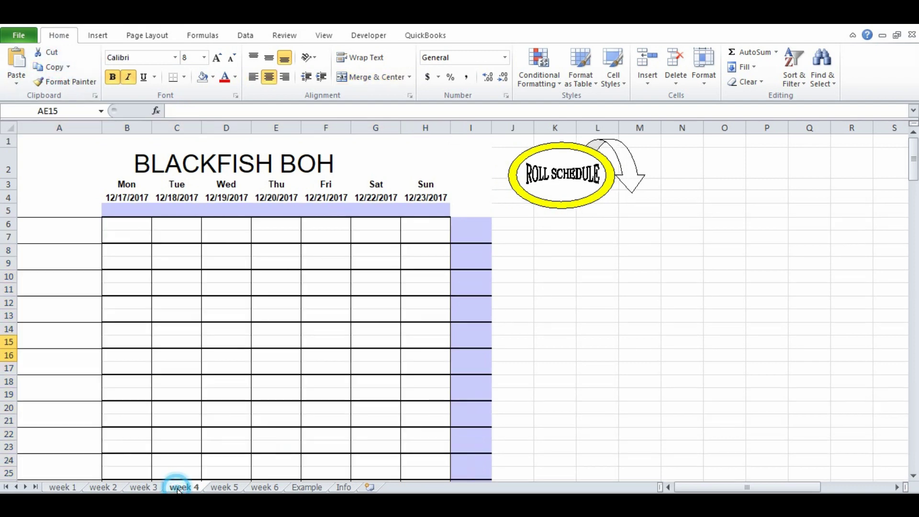
pyautogui.click(53, 232)
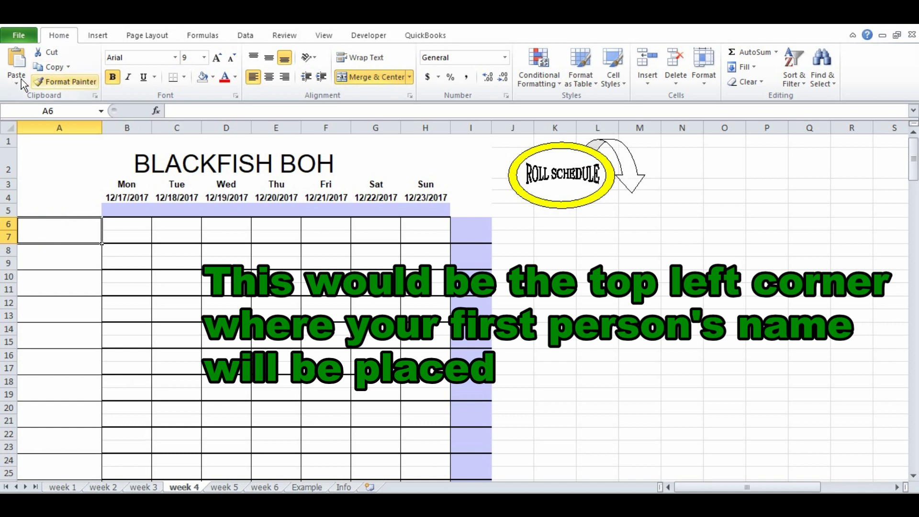
pyautogui.click(19, 59)
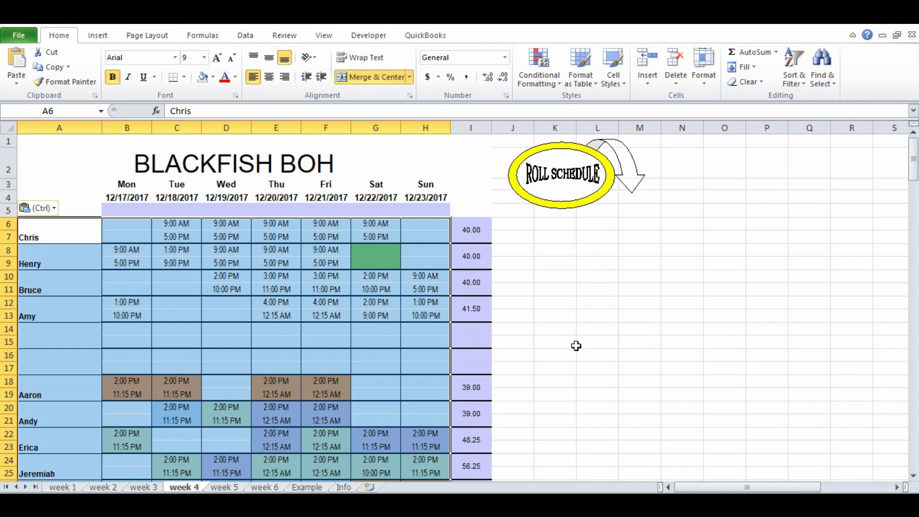
pyautogui.click(610, 367)
# Inspect G12's 2:00 PM time dropdown, then undo the paste into week 4
pyautogui.click(384, 305)
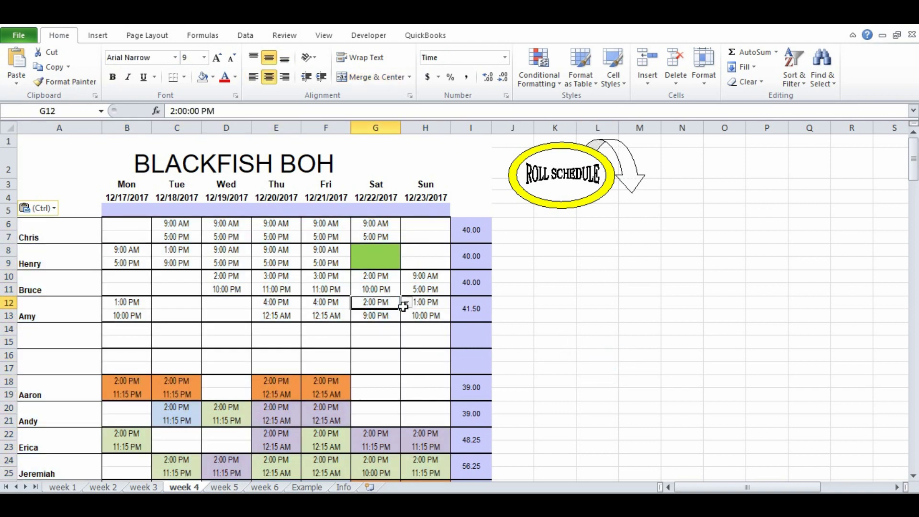
pyautogui.click(407, 303)
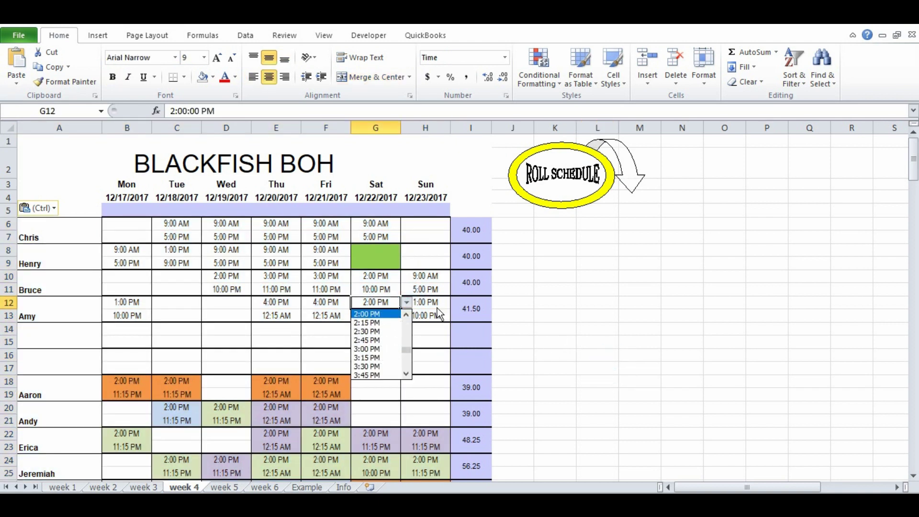
pyautogui.click(556, 304)
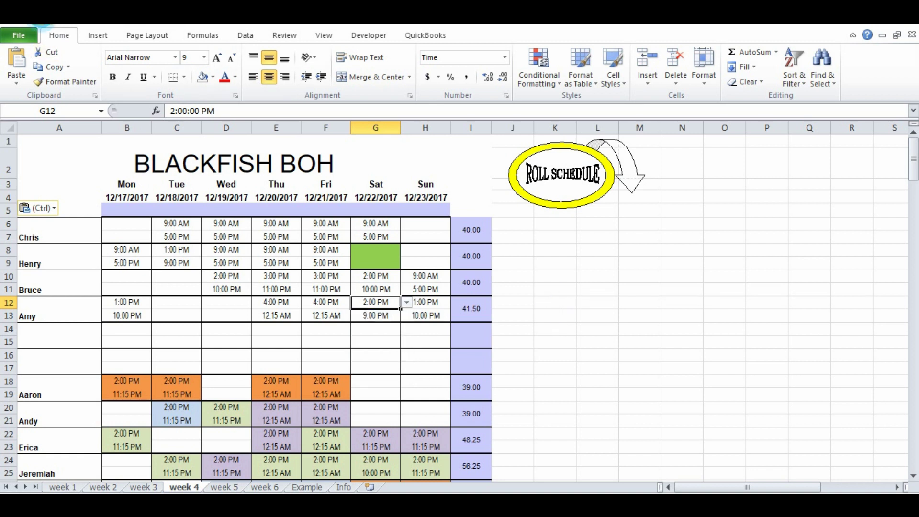
pyautogui.click(41, 23)
# Cancel the pending copy on the week 3 sheet
pyautogui.click(586, 328)
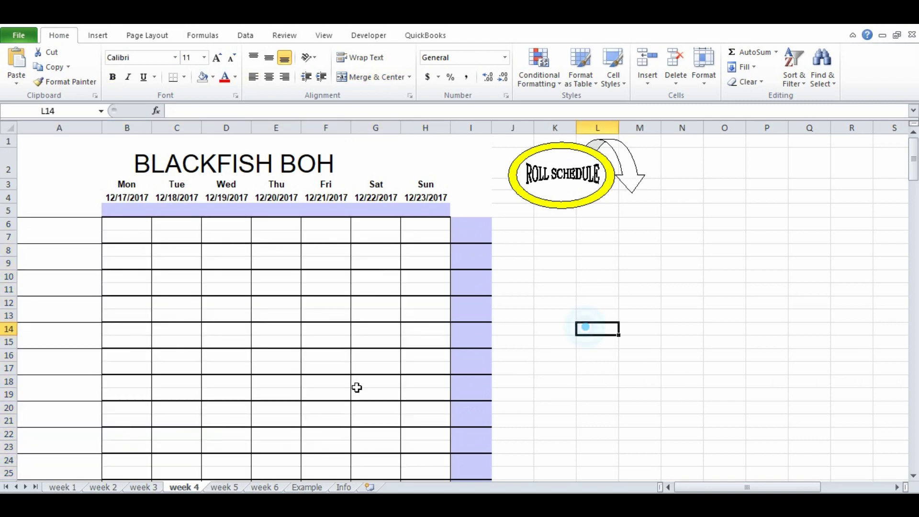
pyautogui.click(153, 489)
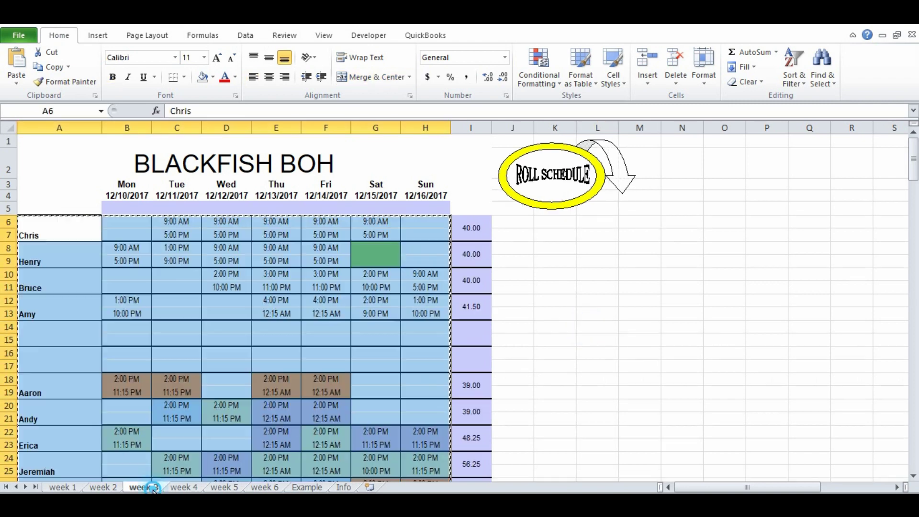
pyautogui.click(629, 300)
pyautogui.press('Escape')
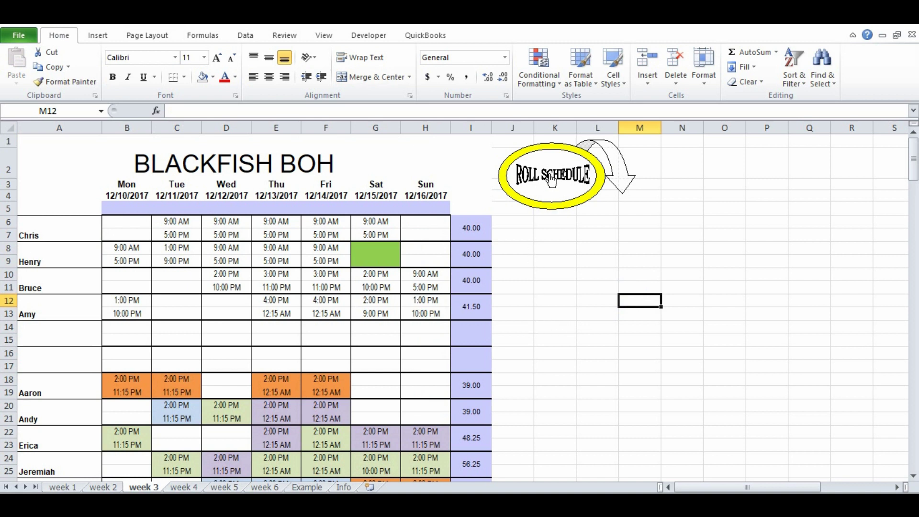
# Run the ROLL SCHEDULE macro to fill week 4 with week 3's shifts, then view week 1
pyautogui.click(184, 487)
pyautogui.click(149, 487)
pyautogui.click(553, 181)
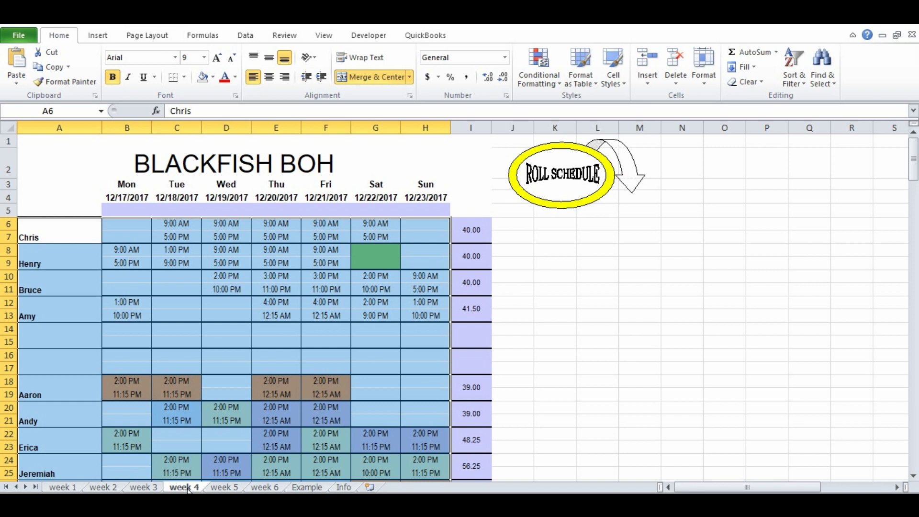
pyautogui.click(150, 488)
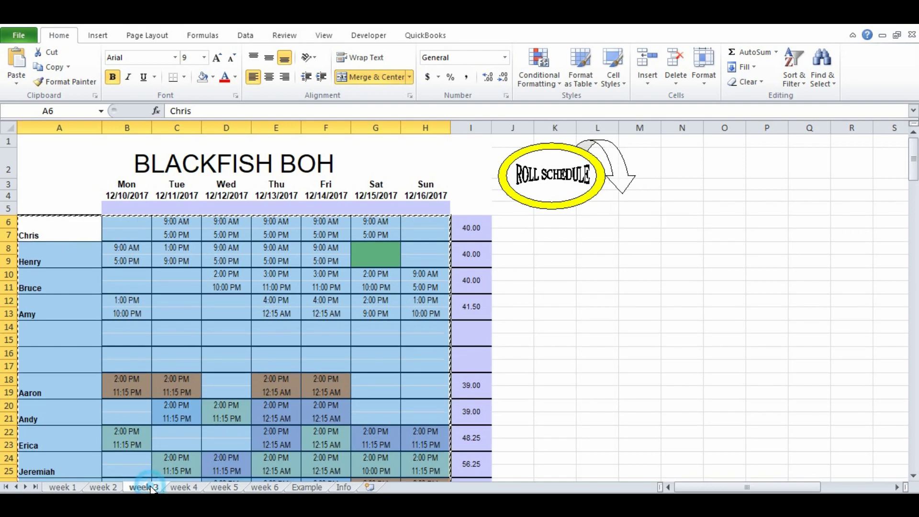
pyautogui.click(183, 487)
pyautogui.click(547, 369)
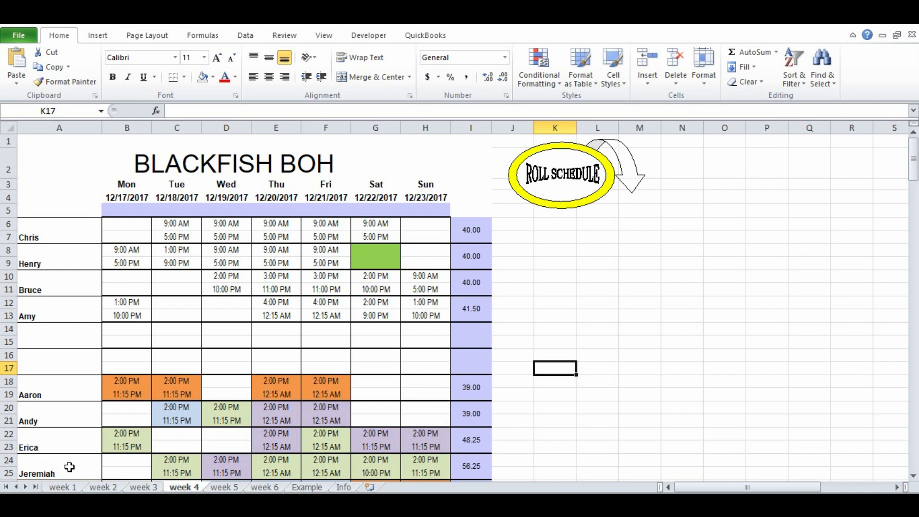
pyautogui.click(75, 488)
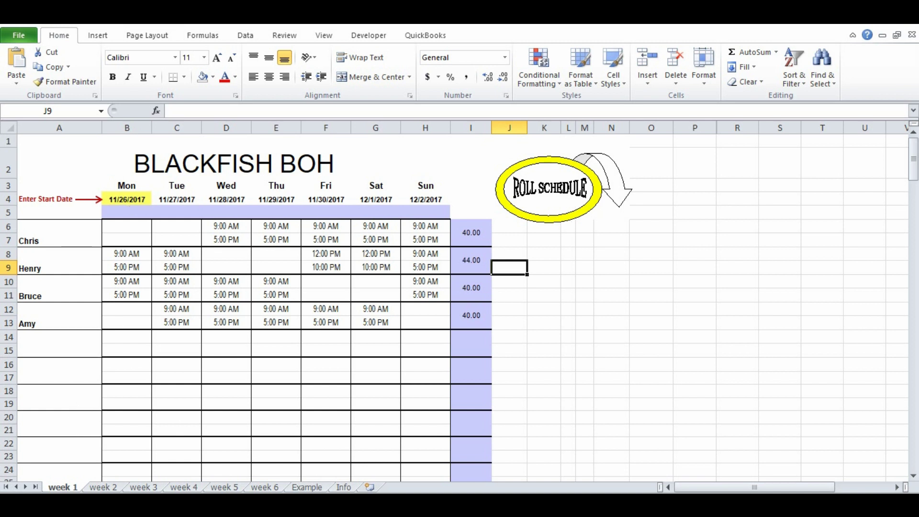
# Visit the kitchen task list workbook, then return to Schedule_v3-demo and select an empty cell
pyautogui.moveTo(249, 505)
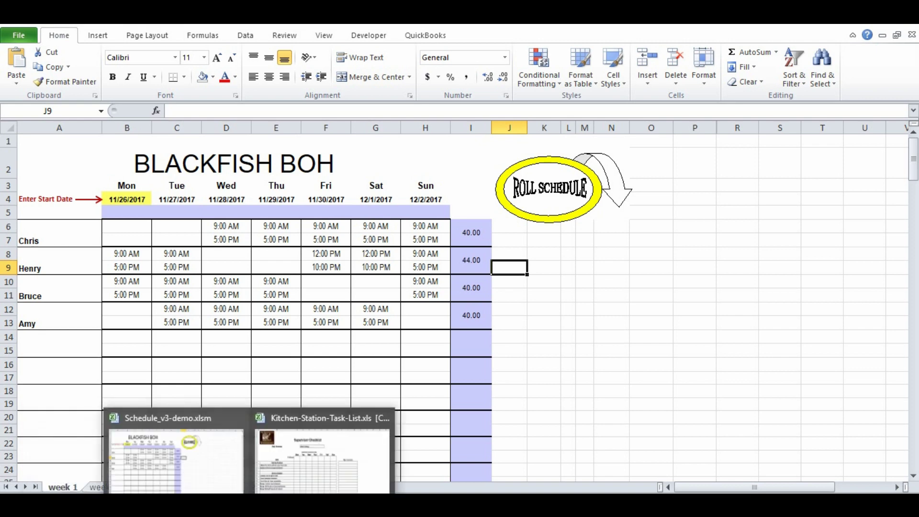
pyautogui.click(296, 483)
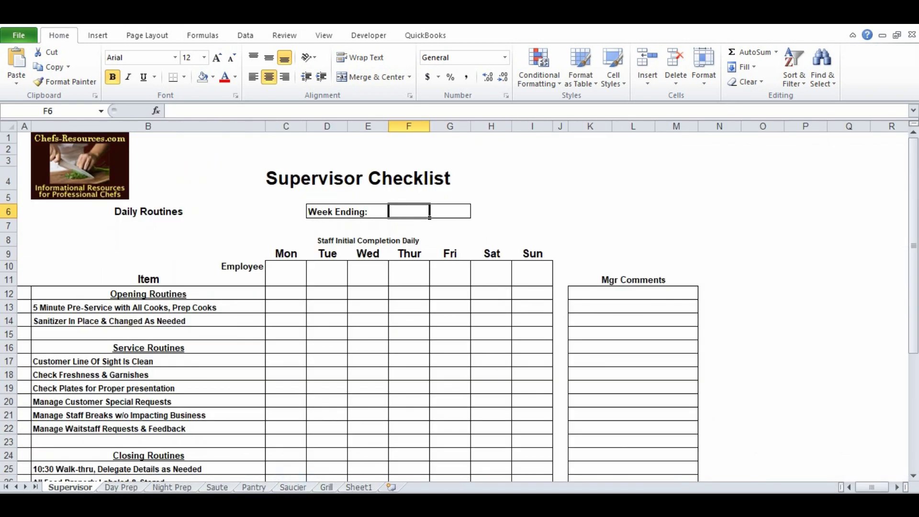
pyautogui.moveTo(249, 505)
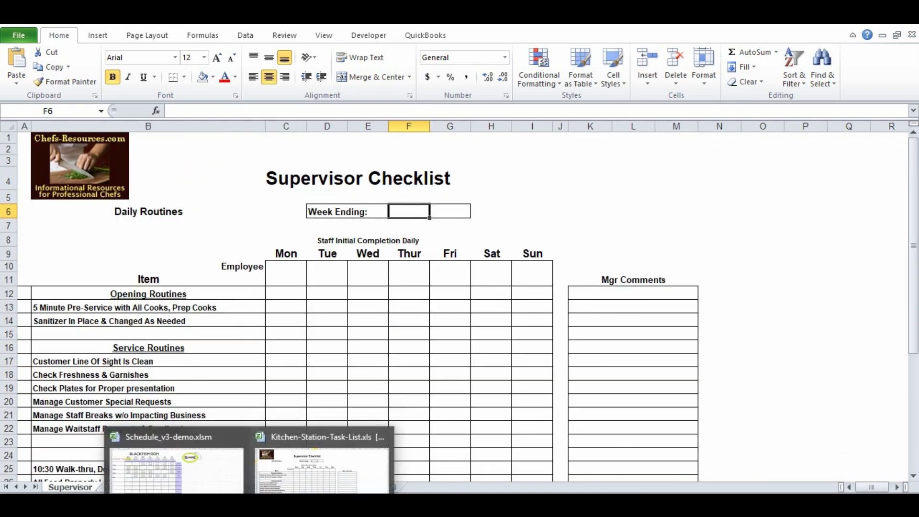
pyautogui.click(223, 479)
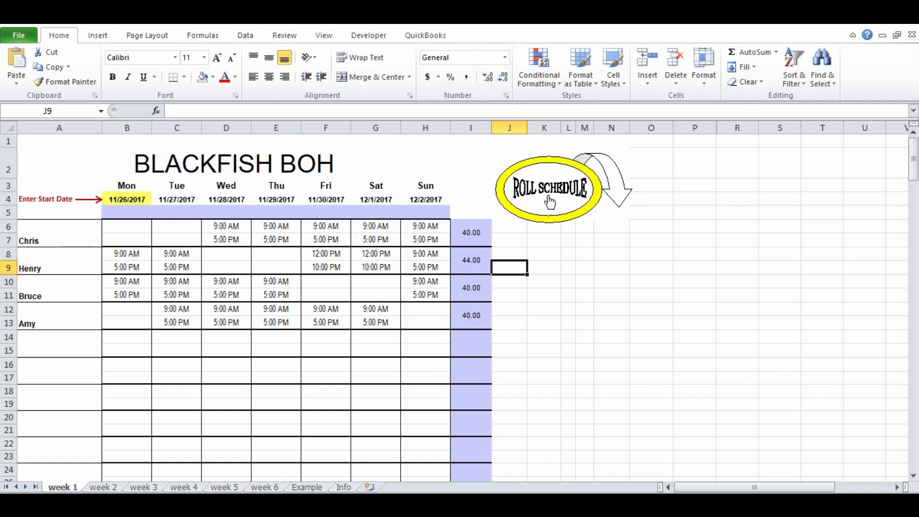
pyautogui.click(700, 378)
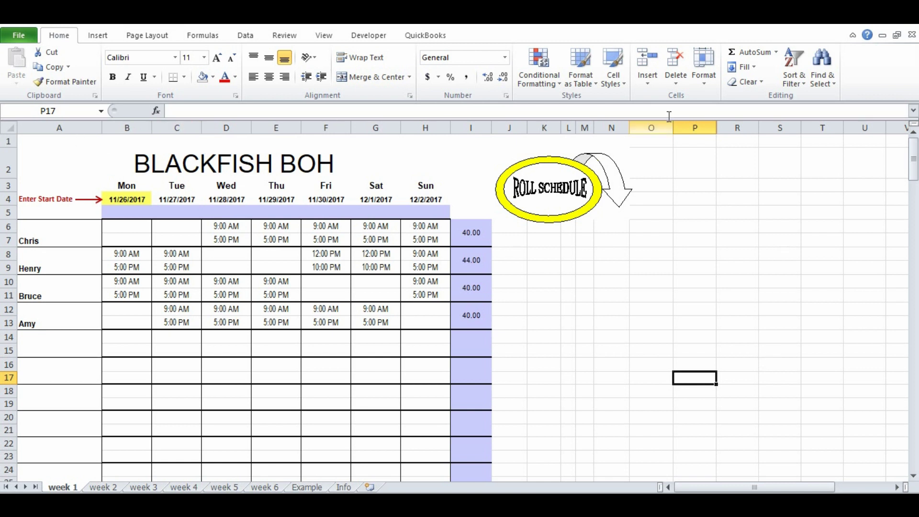
# Confirm the Trust Center macro setting stays at 'Enable all macros' and accept it
pyautogui.click(17, 34)
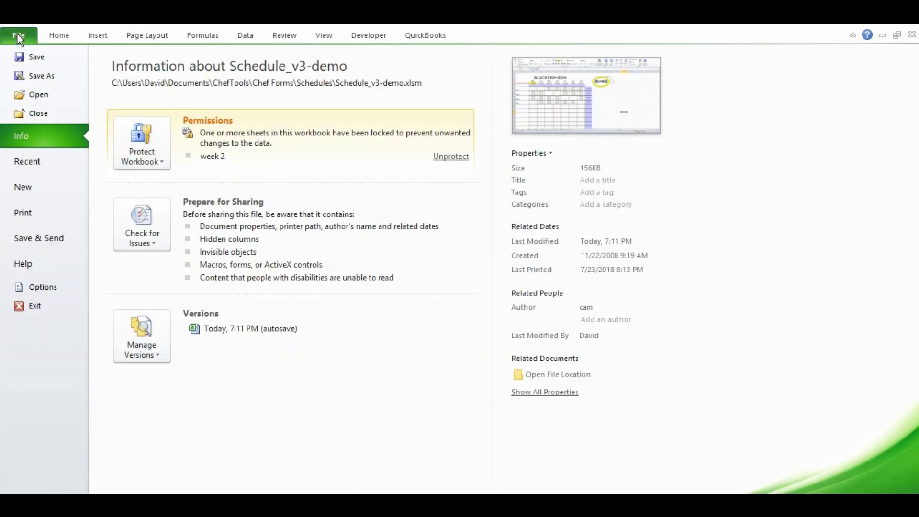
pyautogui.click(42, 288)
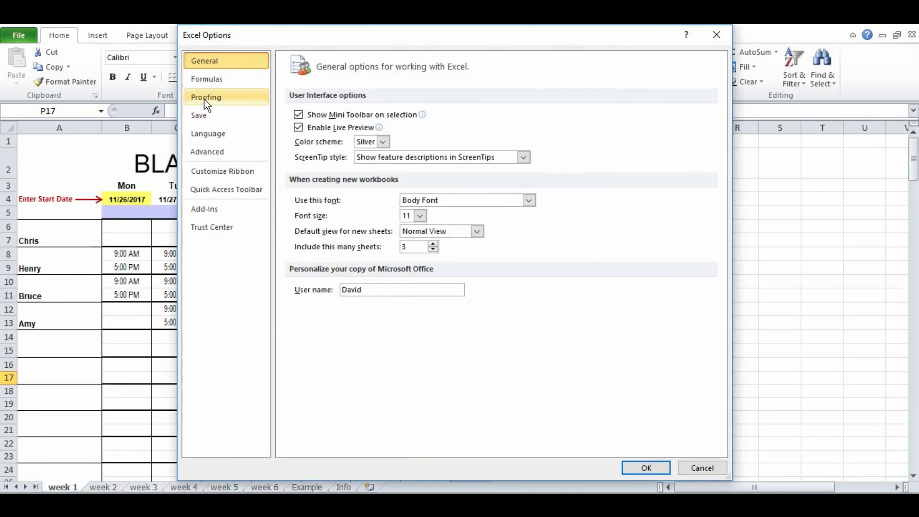
pyautogui.click(202, 230)
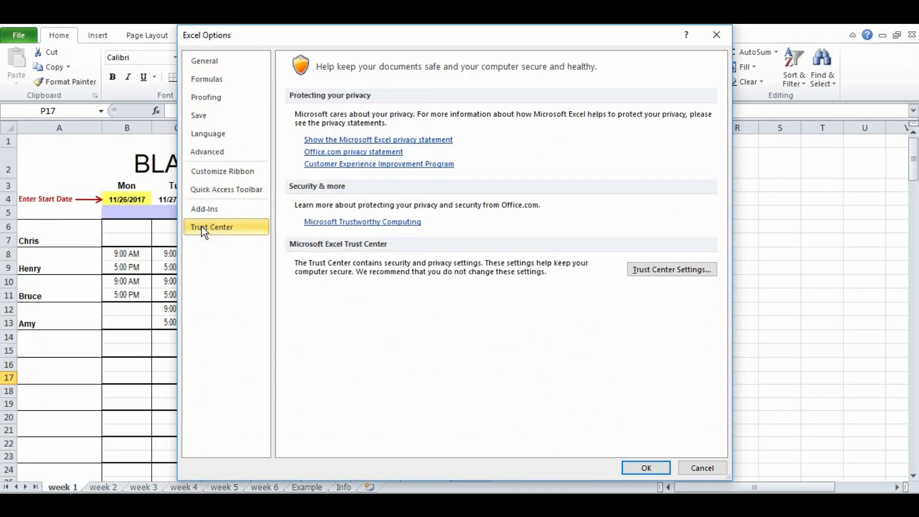
pyautogui.click(667, 270)
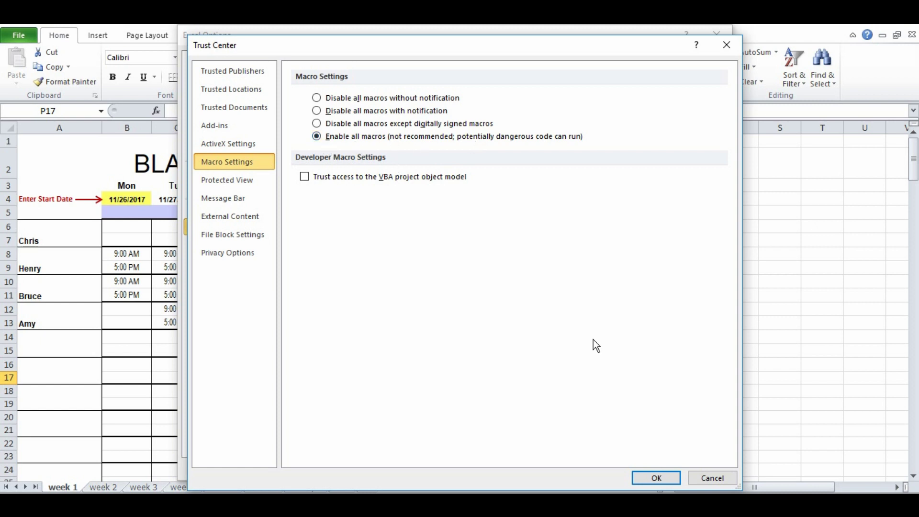
pyautogui.click(656, 479)
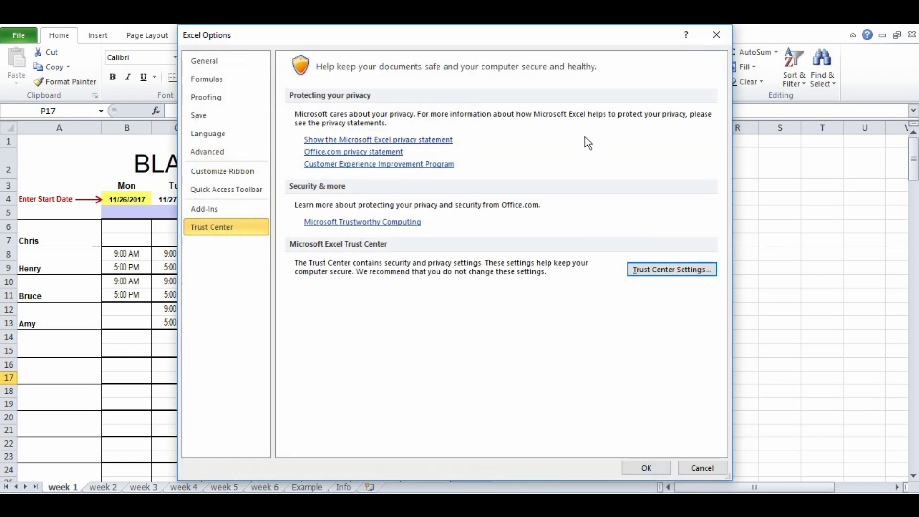
# Close Excel Options and switch to the week 3 sheet dated 12/10/2017–12/16/2017
pyautogui.click(646, 468)
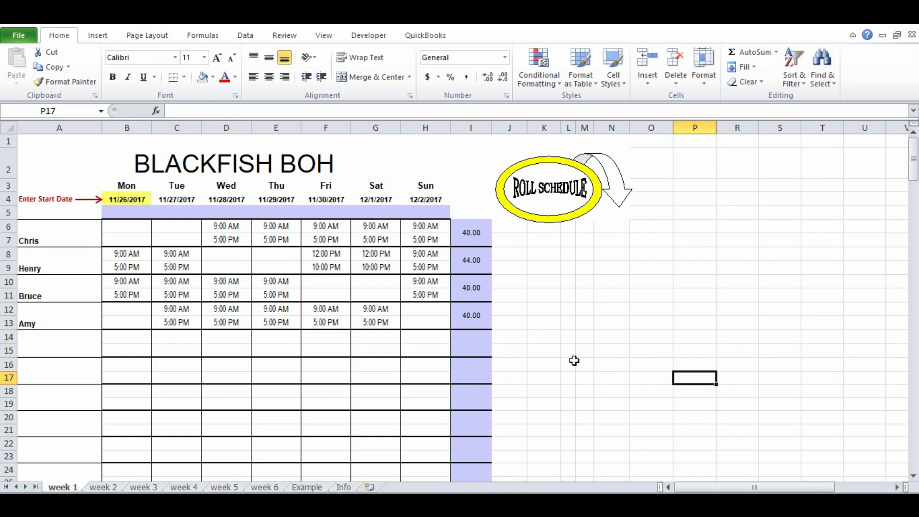
pyautogui.press('Up')
pyautogui.press('Left')
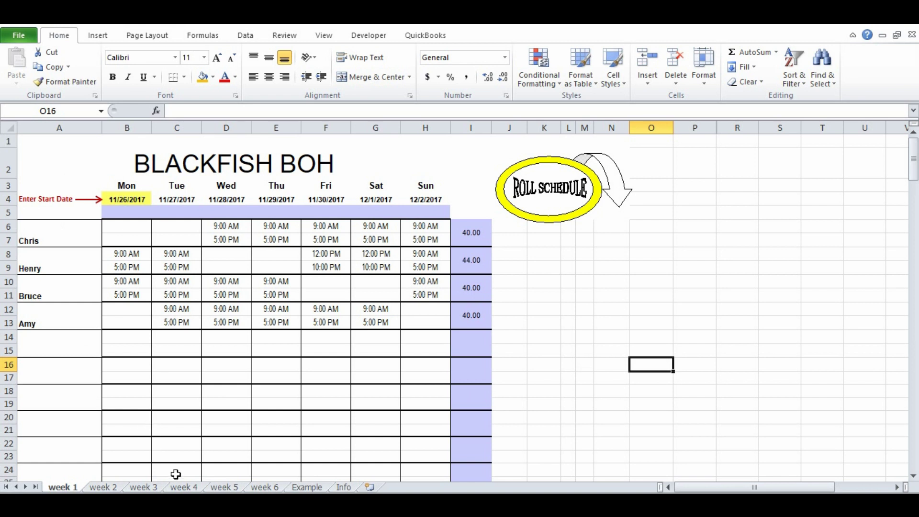
pyautogui.click(150, 487)
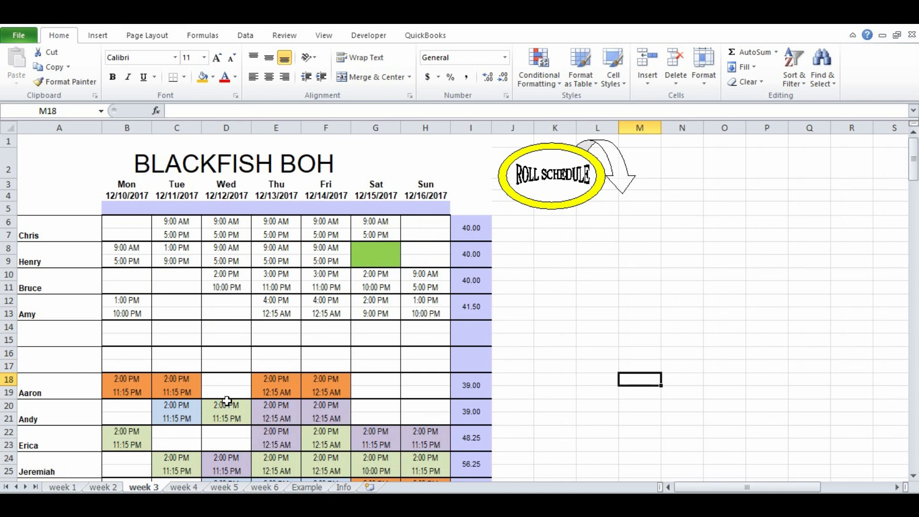
# On week 1, clear the first employee's name and shifts in A6:H7
pyautogui.click(69, 488)
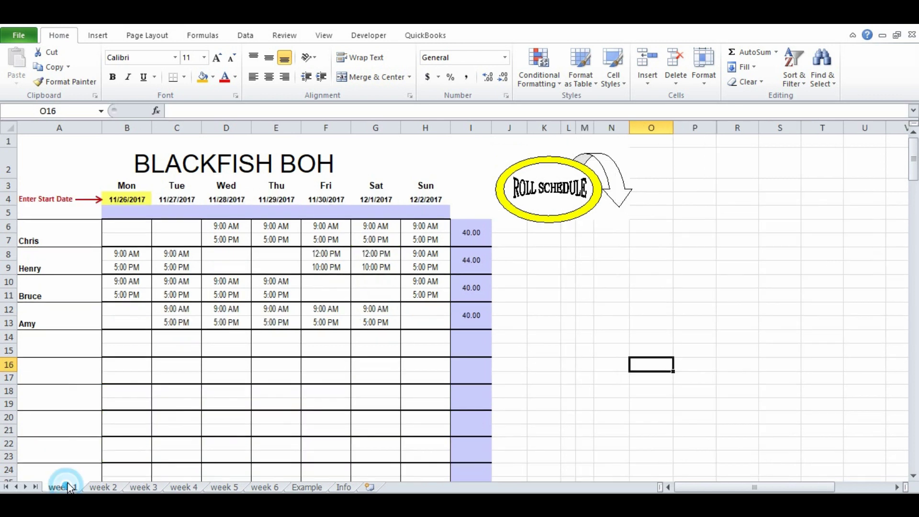
pyautogui.moveTo(45, 236); pyautogui.dragTo(417, 220)
pyautogui.press('Delete')
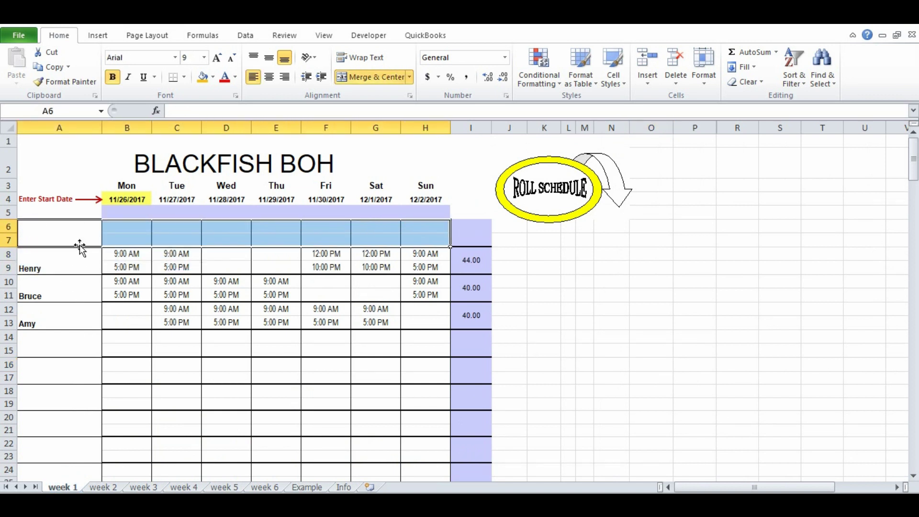
# Label merged cell A6 'Prep Cooks' and select the header rows A6:H7
pyautogui.click(46, 236)
pyautogui.write('P')
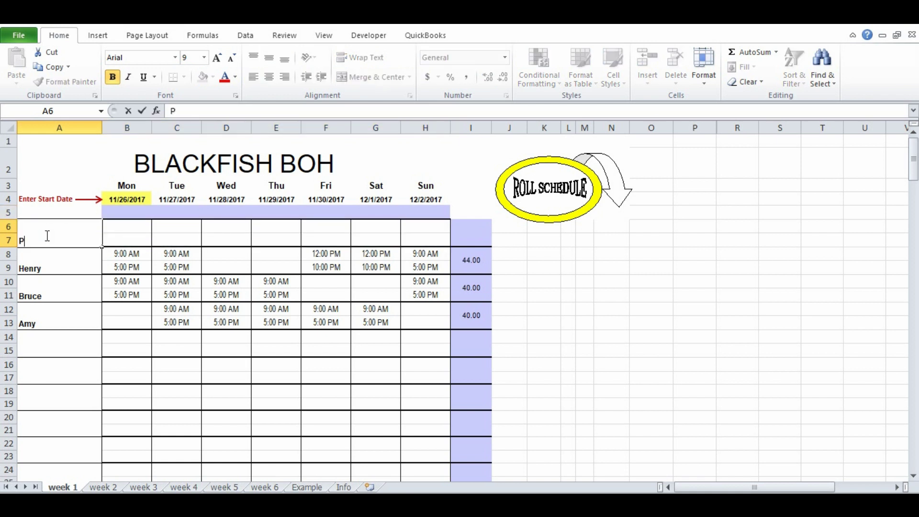
pyautogui.write('rep')
pyautogui.press('Return')
pyautogui.write('C')
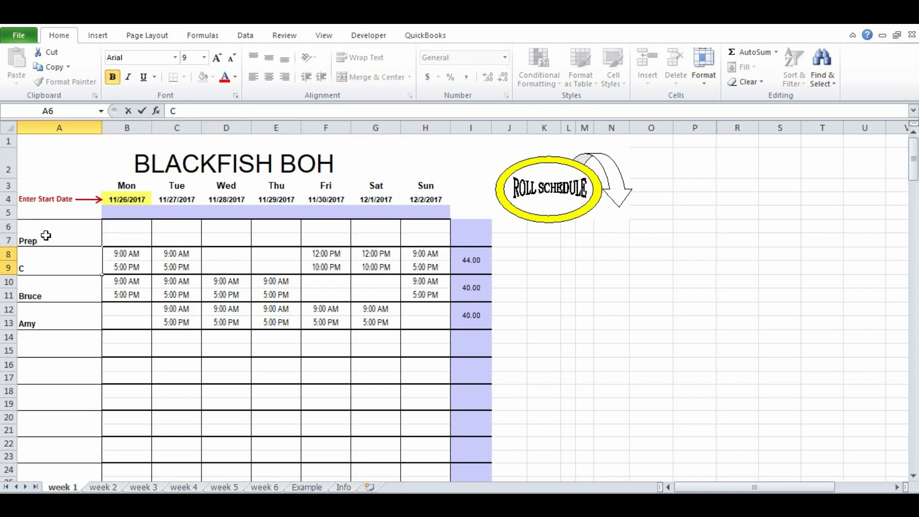
pyautogui.press('Escape')
pyautogui.click(45, 236)
pyautogui.click(235, 110)
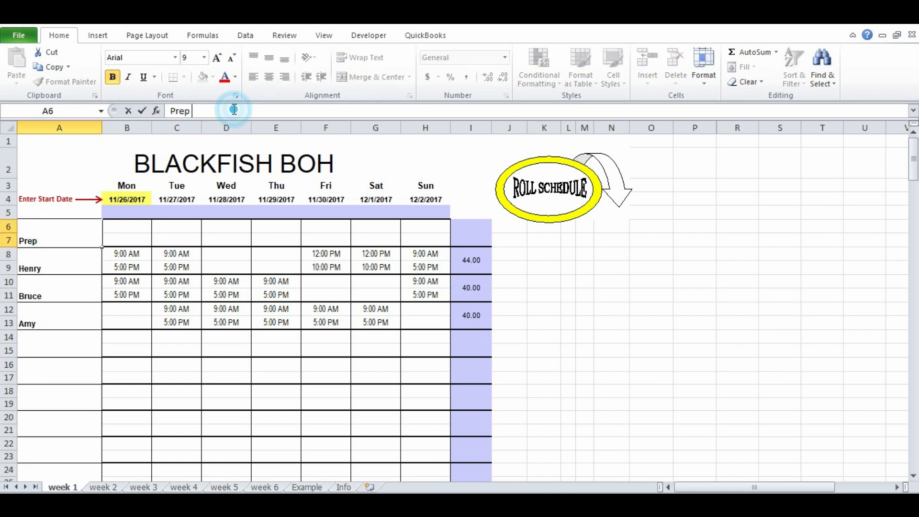
pyautogui.write('Cooks')
pyautogui.press('Return')
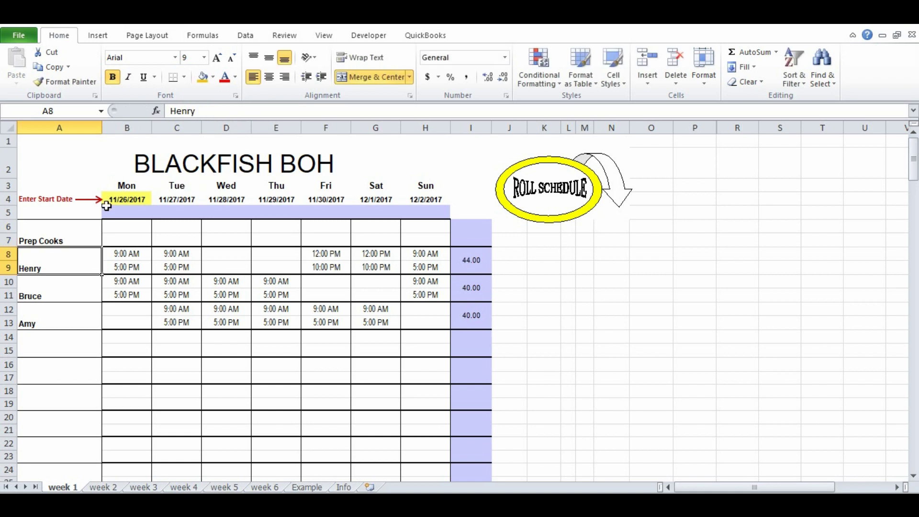
pyautogui.moveTo(37, 229); pyautogui.dragTo(422, 242)
# Fill the Prep Cooks header band A6:H7 with the orange standard colour
pyautogui.click(205, 78)
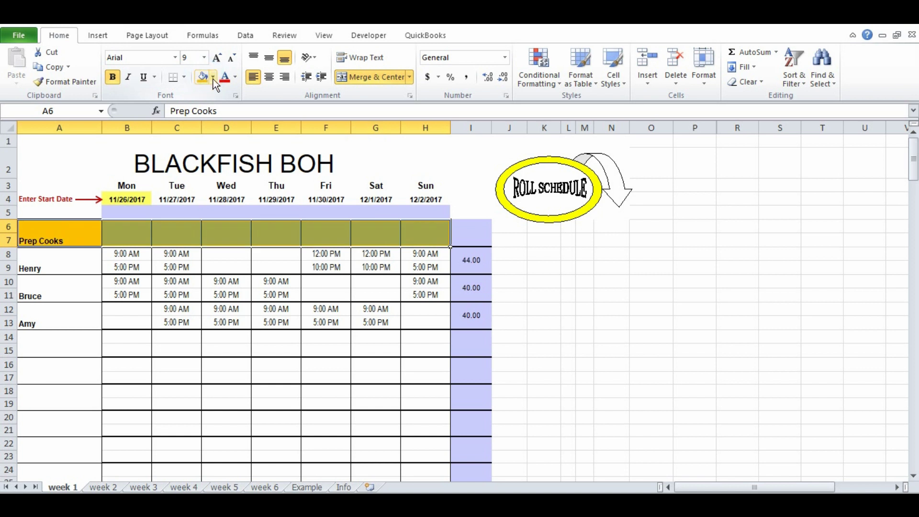
pyautogui.click(213, 77)
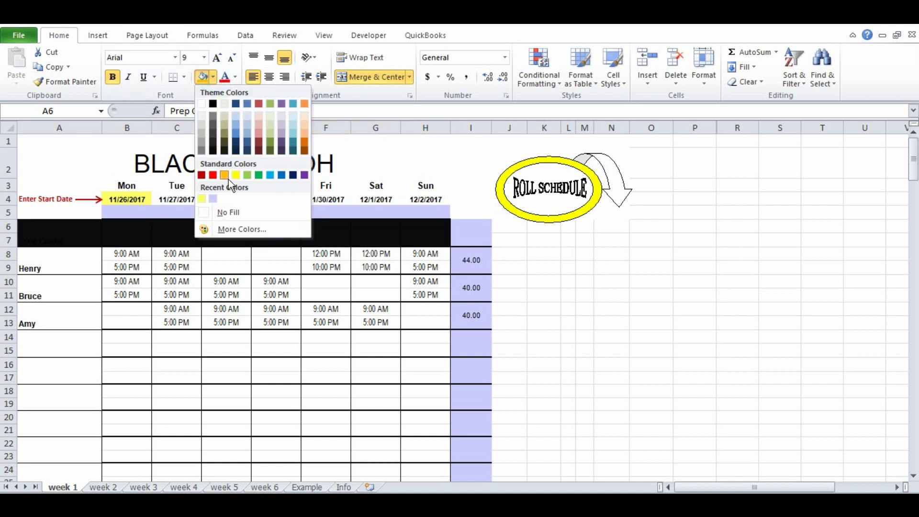
pyautogui.click(625, 278)
pyautogui.click(625, 278)
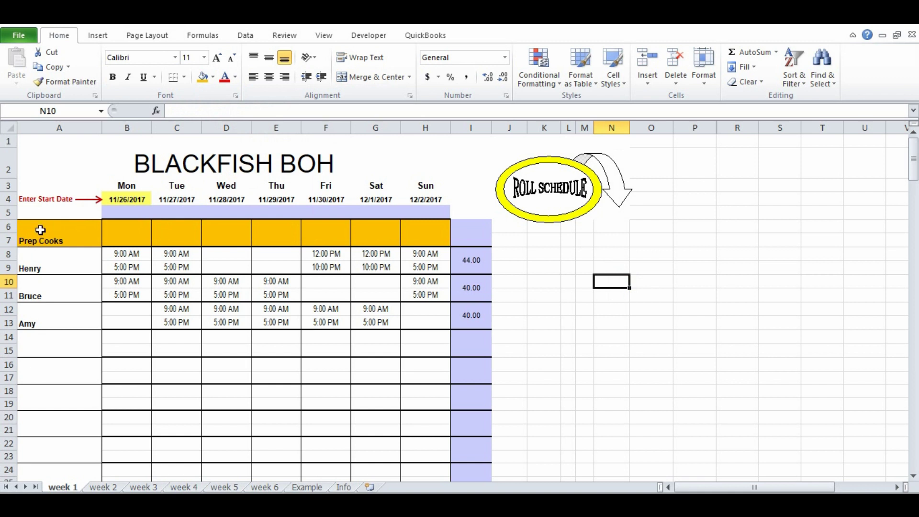
# Compare the empty merged cells A18 and A20 with the Prep Cooks label in A6
pyautogui.click(42, 402)
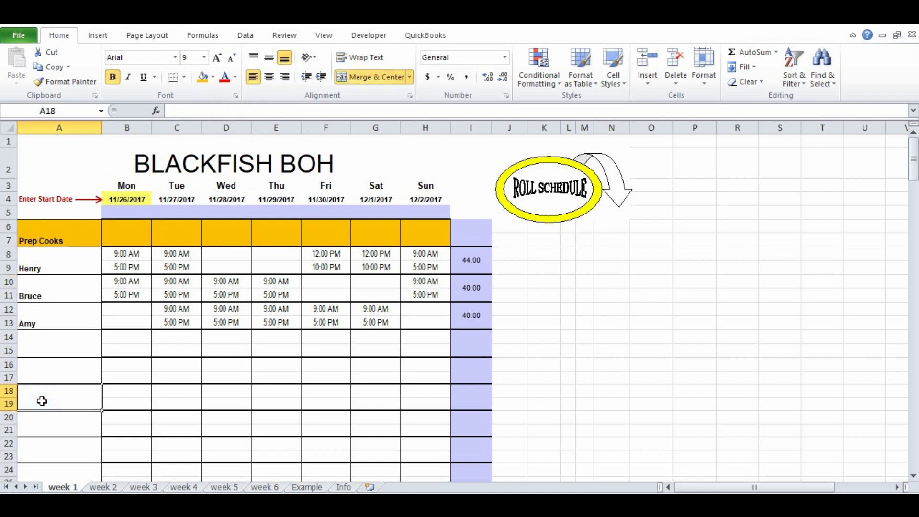
pyautogui.click(56, 241)
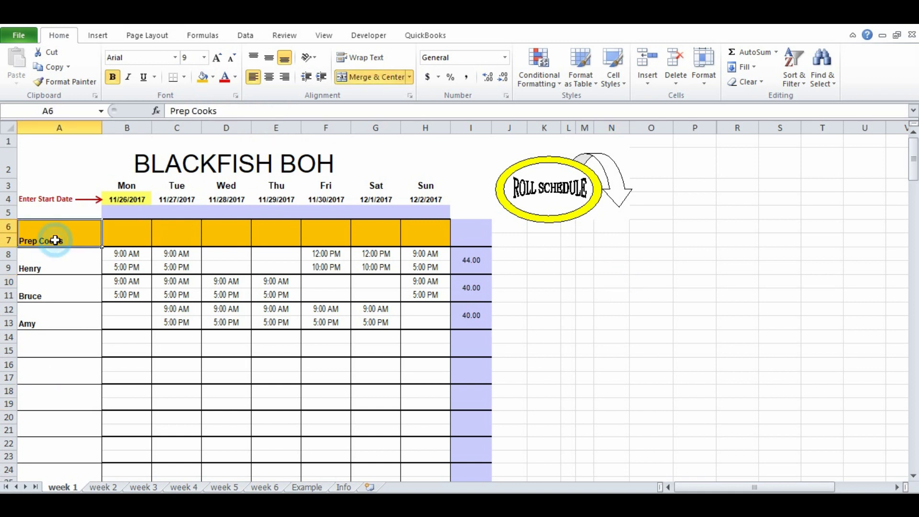
pyautogui.click(45, 396)
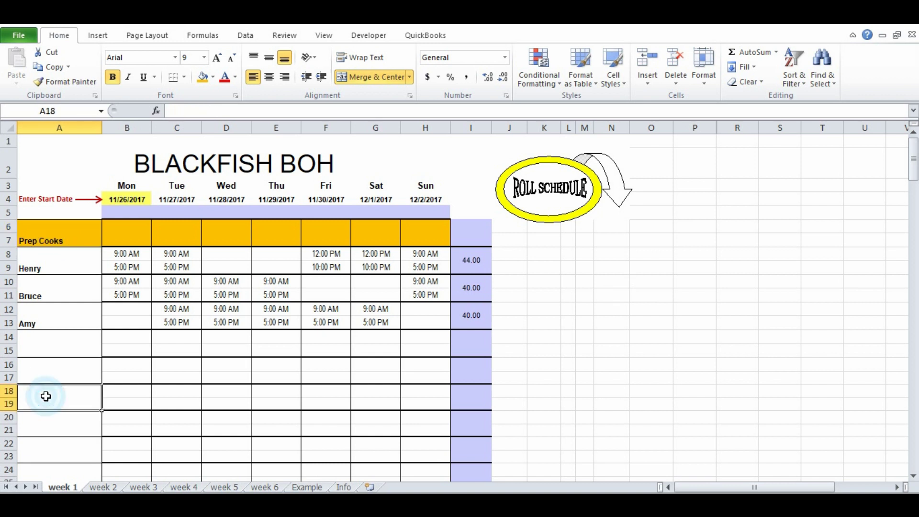
pyautogui.click(69, 228)
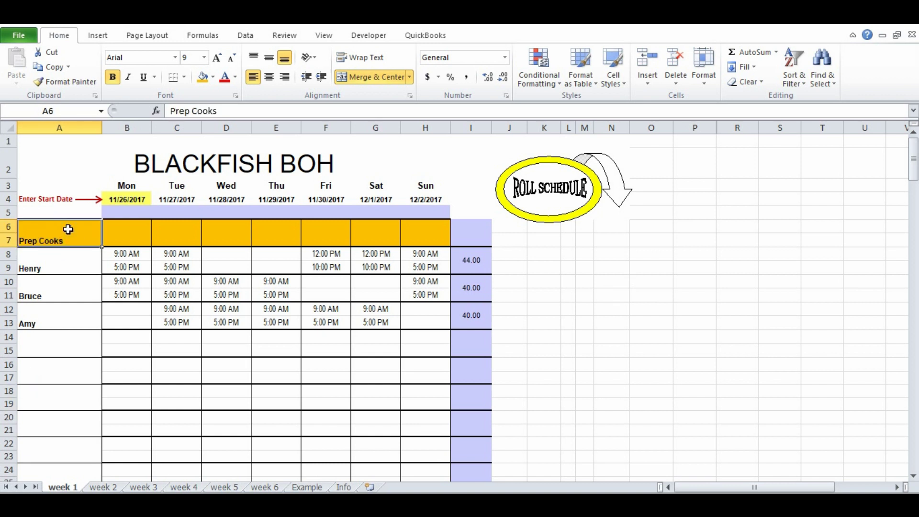
pyautogui.click(60, 432)
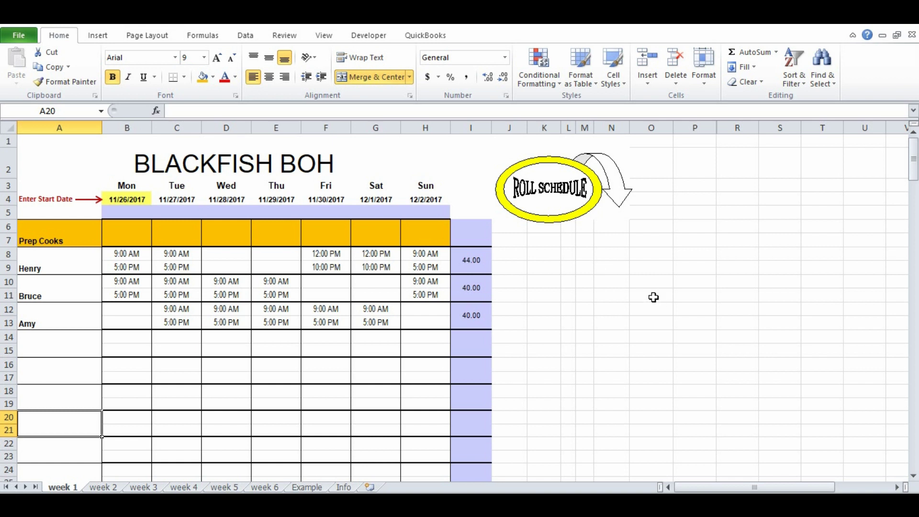
pyautogui.hotkey('ctrl', 'pagedown')
pyautogui.hotkey('ctrl', 'pagedown')
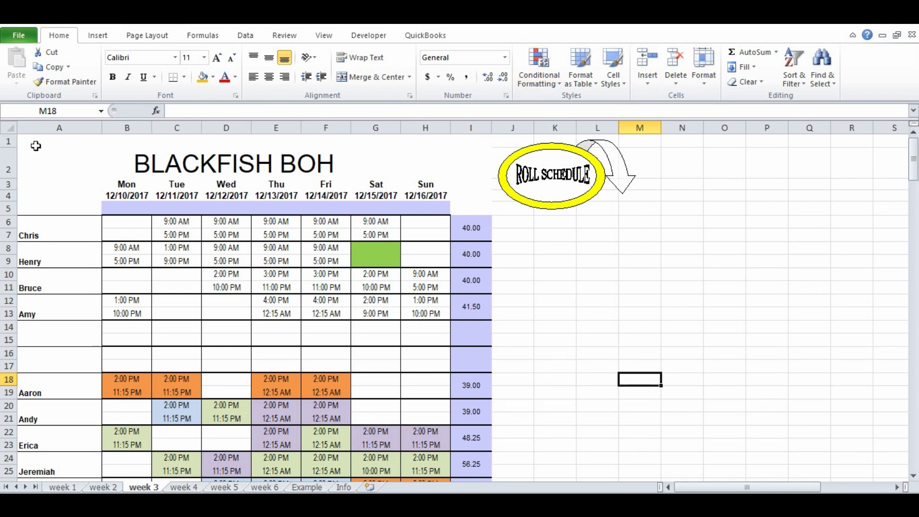
pyautogui.moveTo(37, 147); pyautogui.dragTo(416, 312)
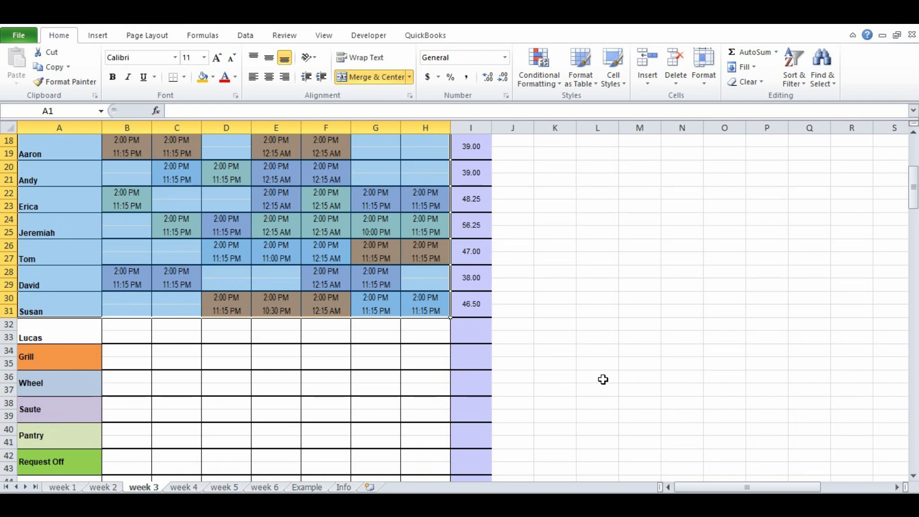
pyautogui.scroll(4, 603, 379)
pyautogui.scroll(-20, 604, 380)
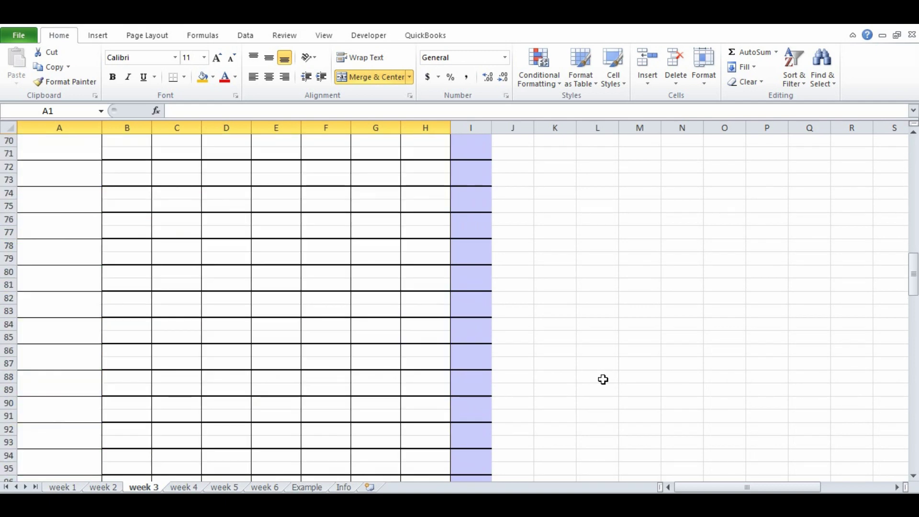
pyautogui.scroll(20, 603, 379)
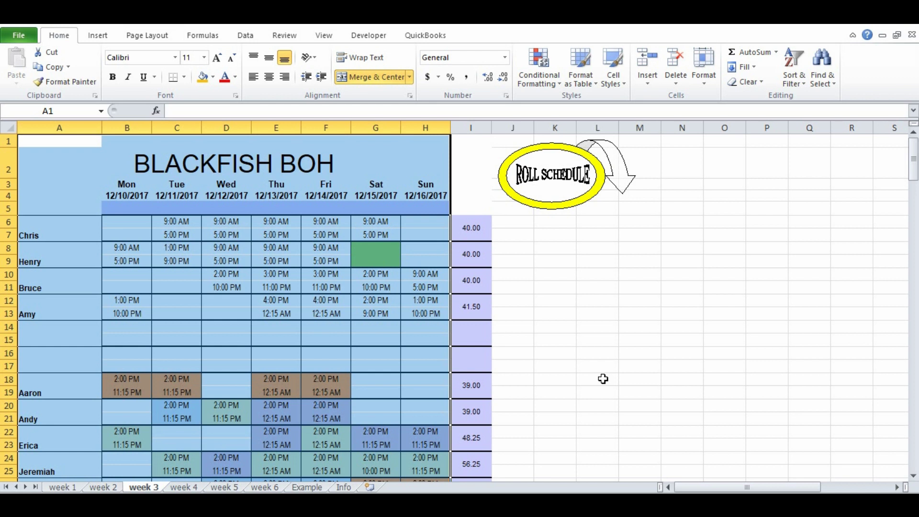
# Set the selected schedule table as the print area
pyautogui.click(167, 40)
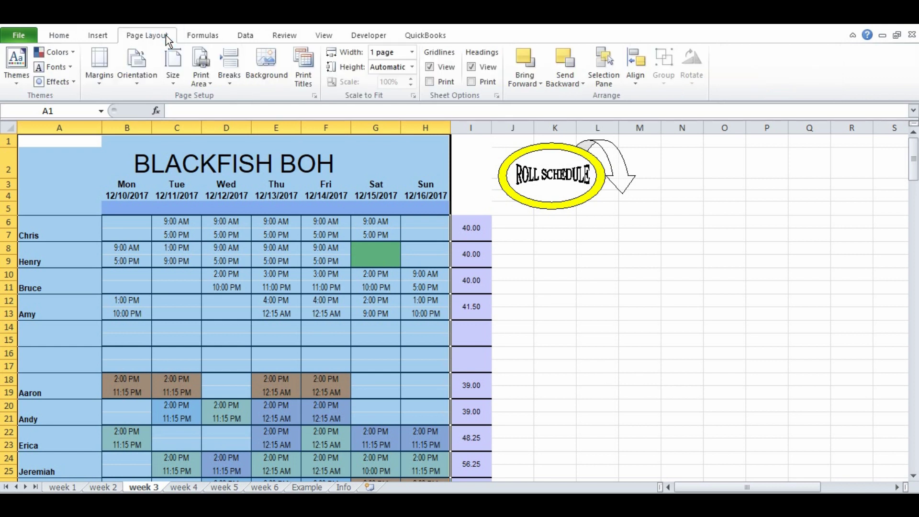
pyautogui.click(202, 65)
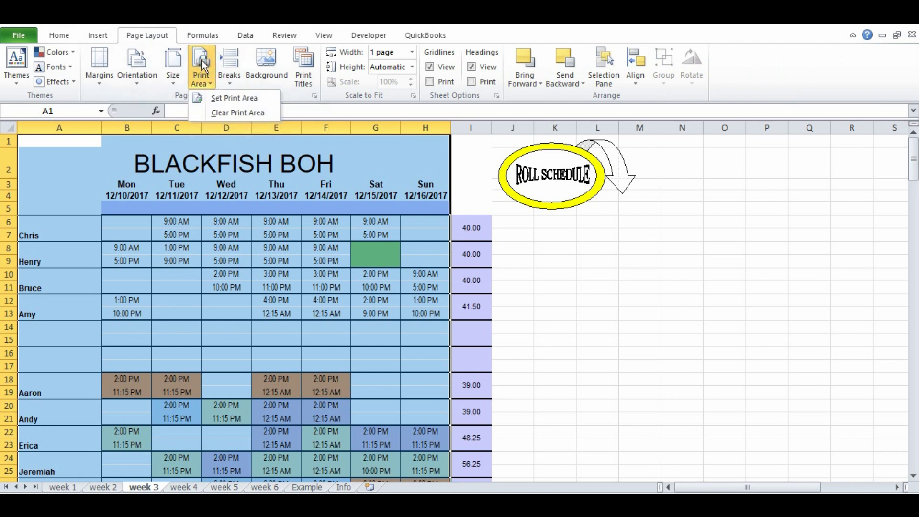
pyautogui.click(233, 98)
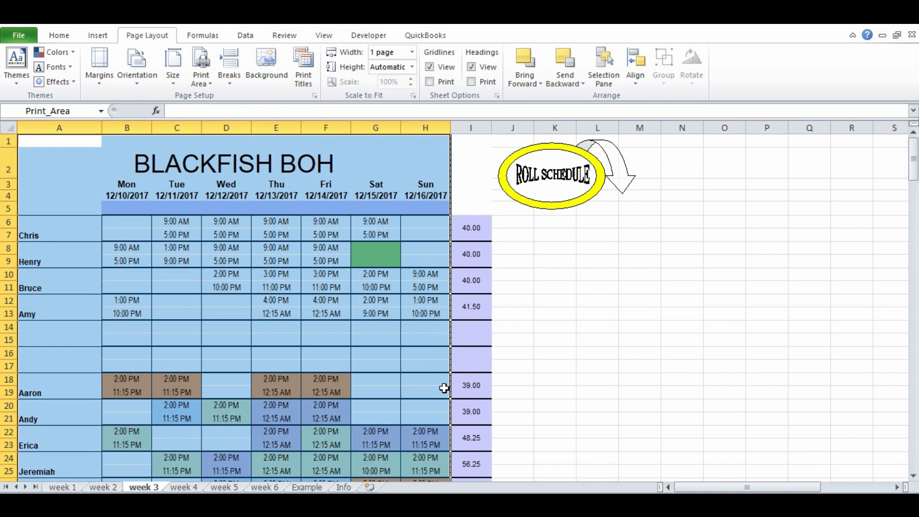
# Set the page width scaling to Automatic and apply Normal margins
pyautogui.click(99, 66)
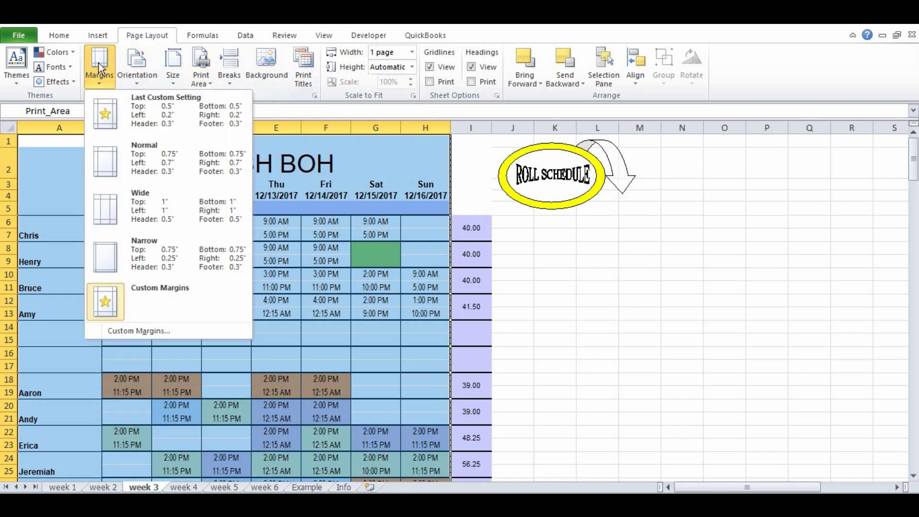
pyautogui.click(412, 52)
pyautogui.click(405, 67)
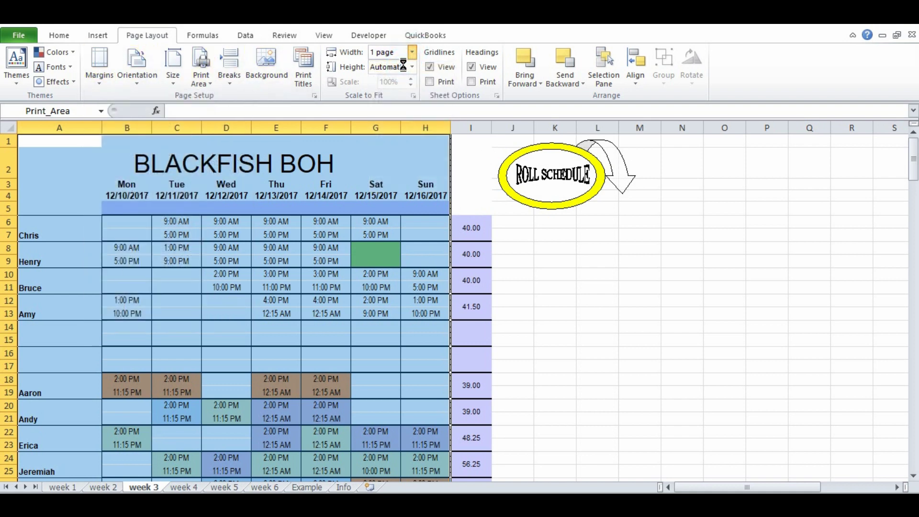
pyautogui.click(103, 72)
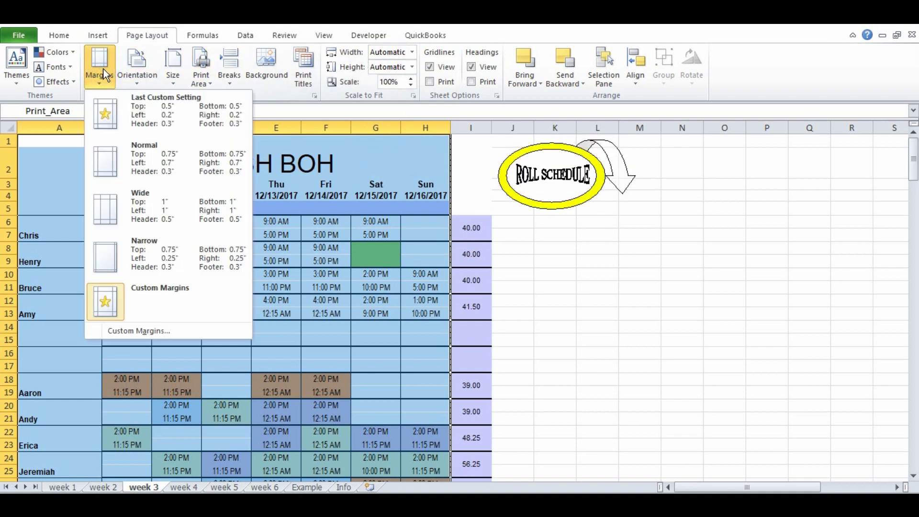
pyautogui.click(162, 153)
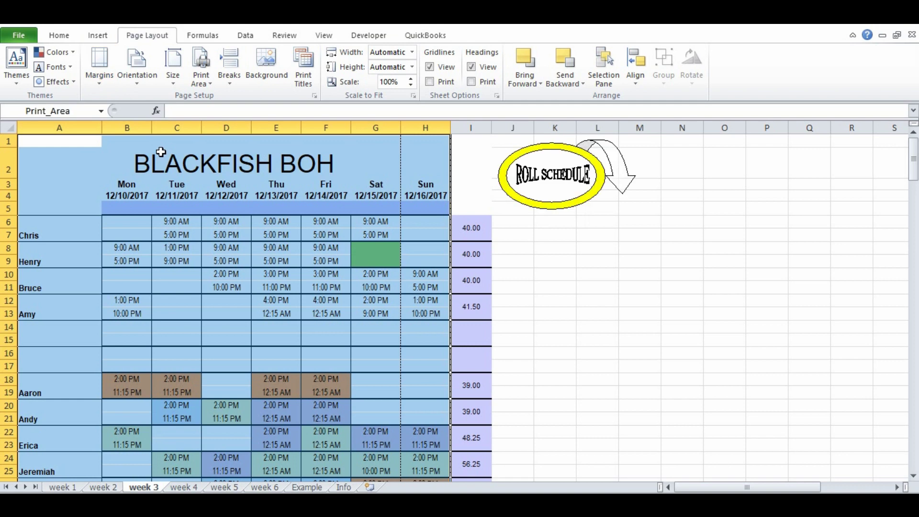
pyautogui.click(744, 367)
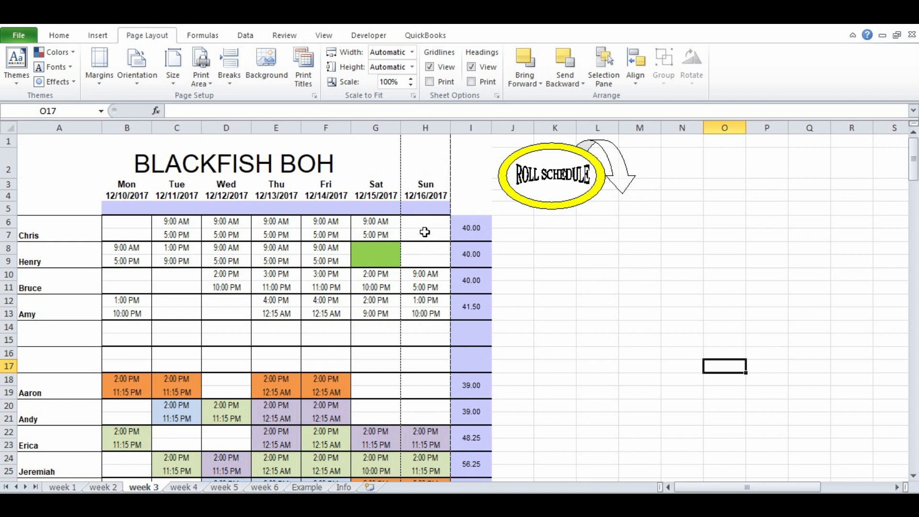
# Scale the week 3 printout to fit 1 page wide
pyautogui.click(412, 53)
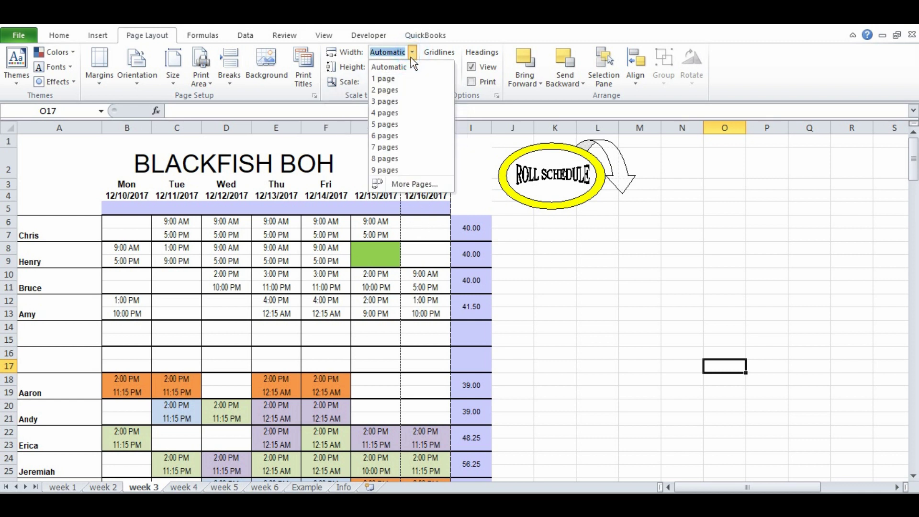
pyautogui.click(388, 68)
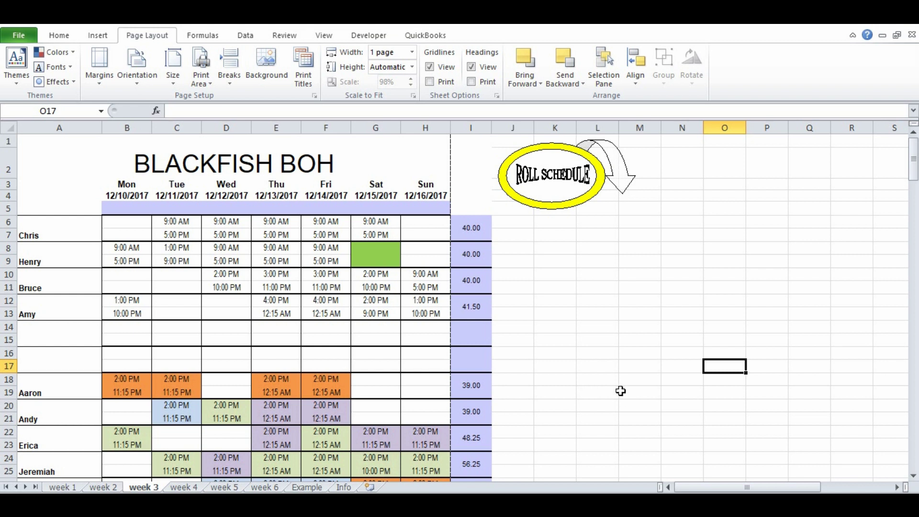
pyautogui.click(102, 70)
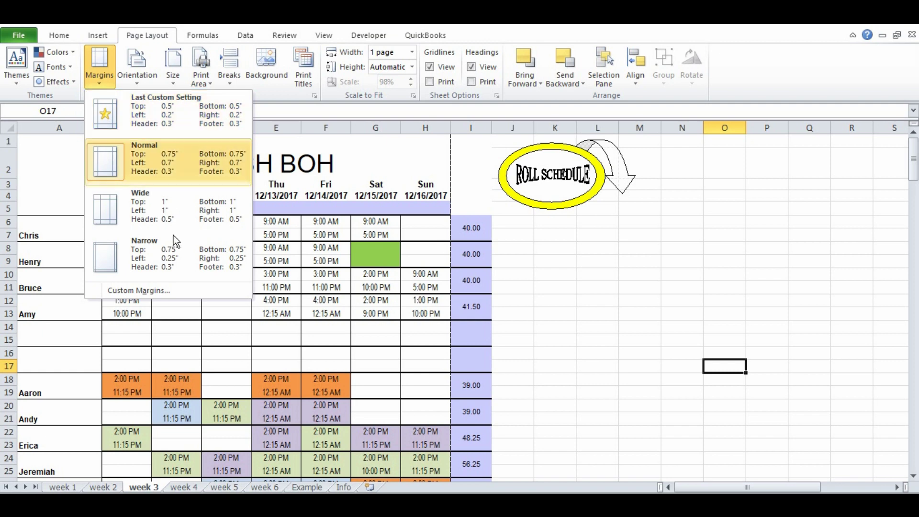
# Set custom margins of top 1.5, bottom 0.5, and left and right 0.45
pyautogui.click(152, 290)
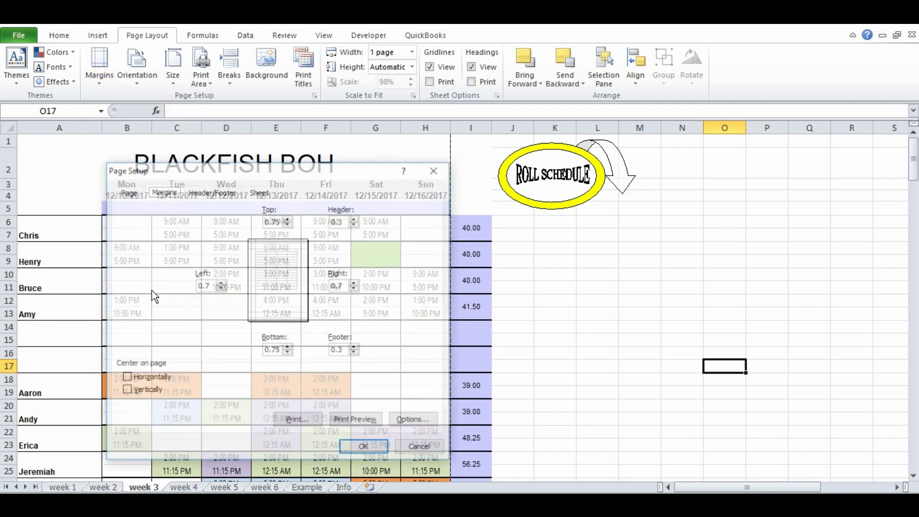
pyautogui.click(220, 288)
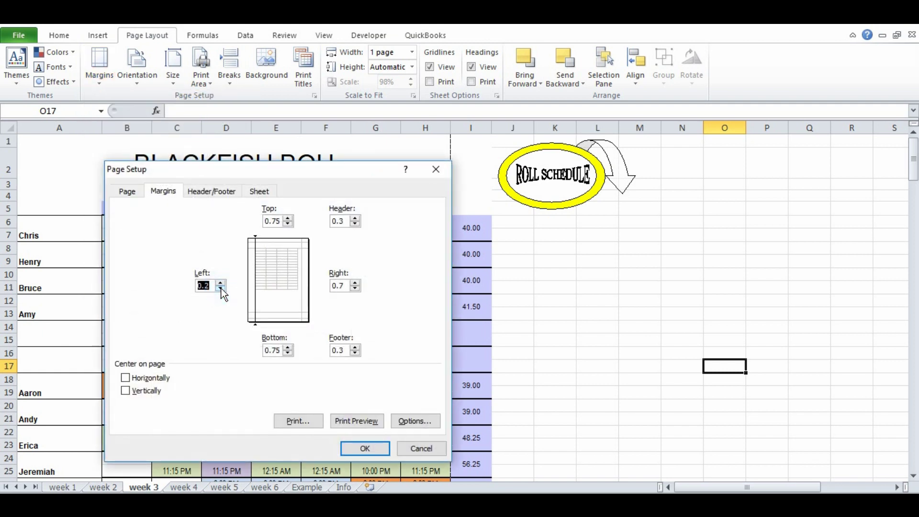
pyautogui.click(354, 289)
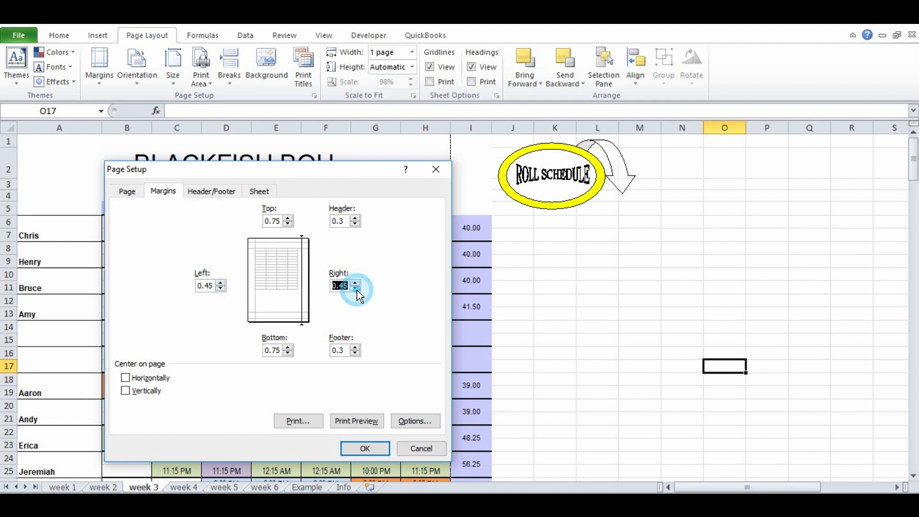
pyautogui.click(288, 218)
pyautogui.click(288, 218)
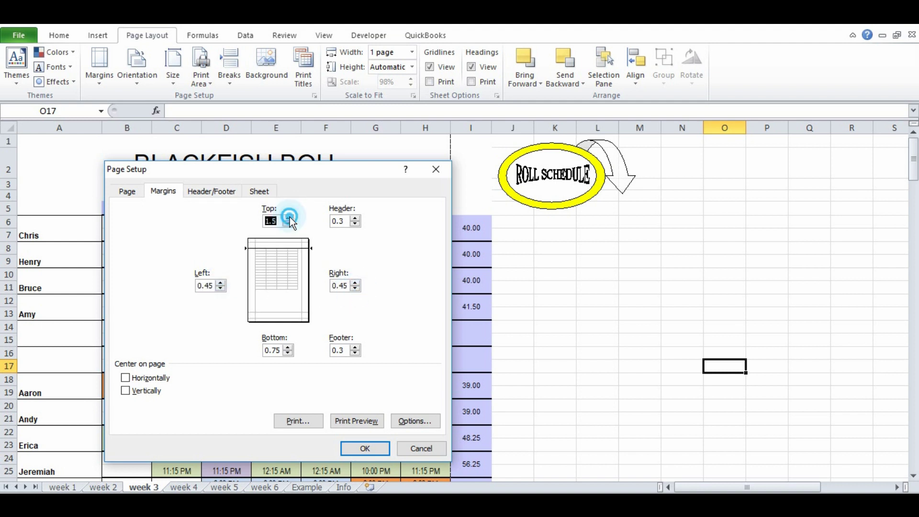
pyautogui.click(289, 353)
pyautogui.click(288, 347)
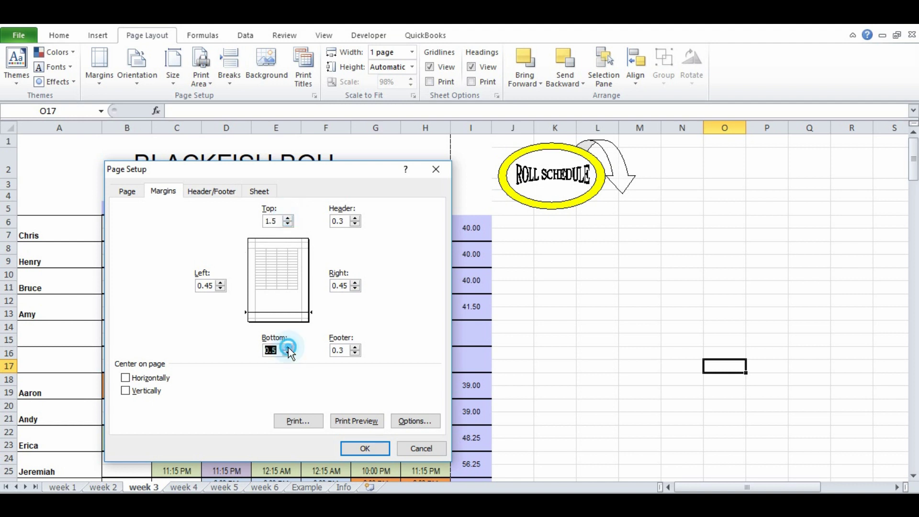
pyautogui.click(366, 448)
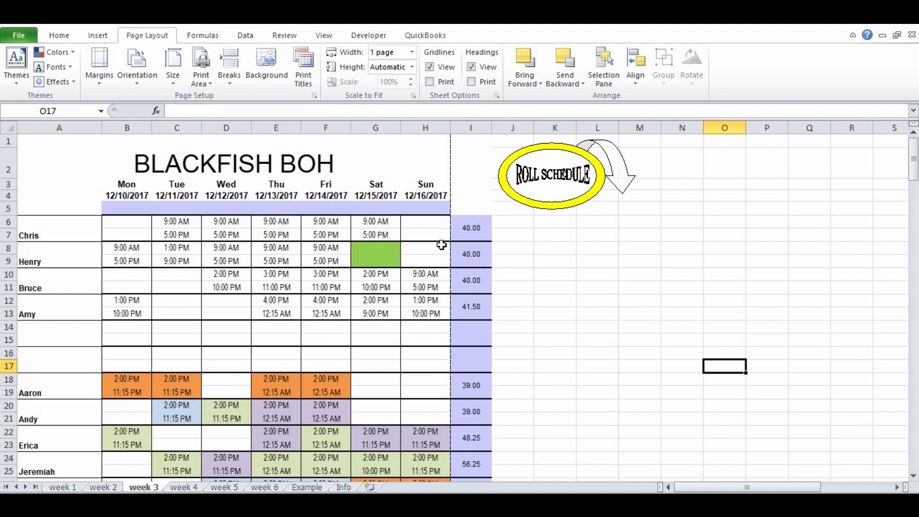
# Switch the page to landscape orientation and scroll the sheet to check page breaks
pyautogui.click(138, 63)
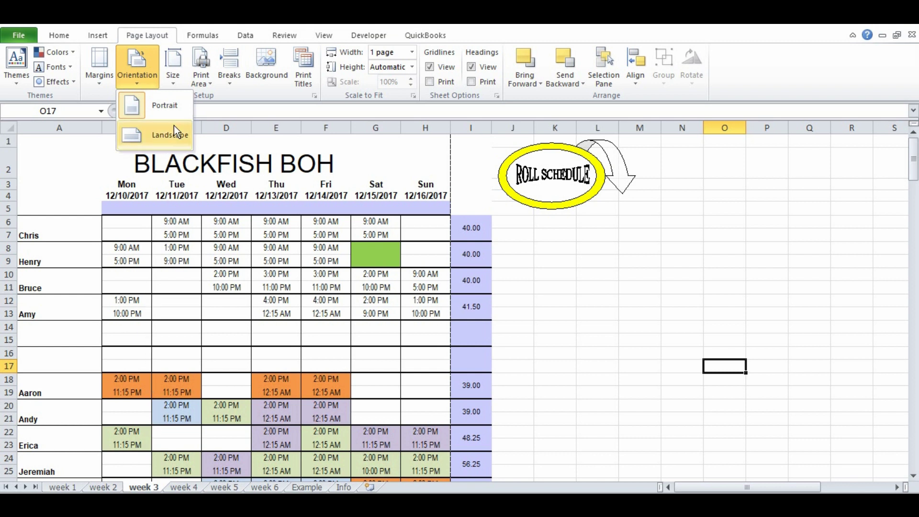
pyautogui.click(162, 137)
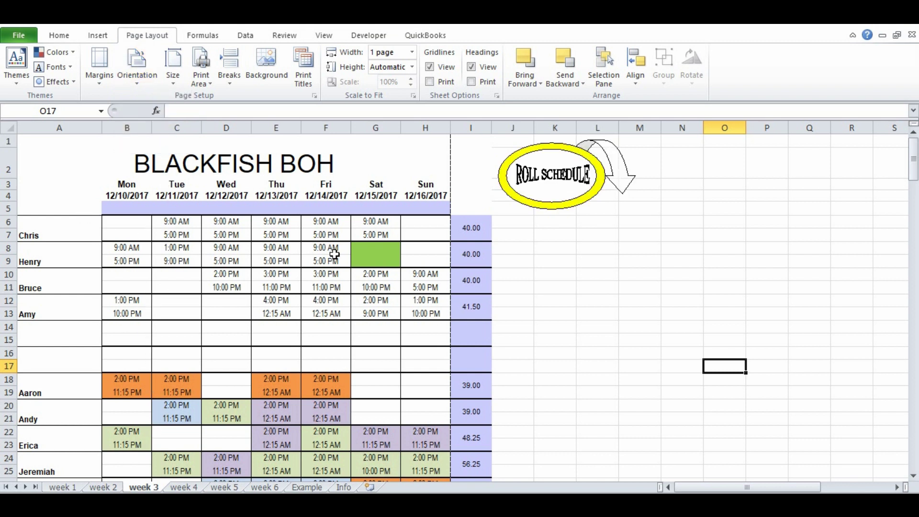
pyautogui.scroll(-5, 335, 255)
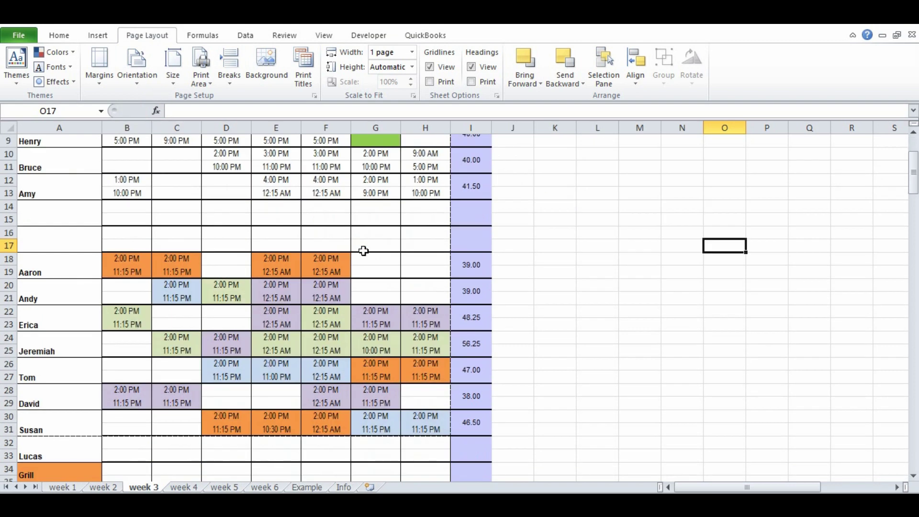
pyautogui.scroll(-1, 363, 251)
pyautogui.scroll(7, 695, 306)
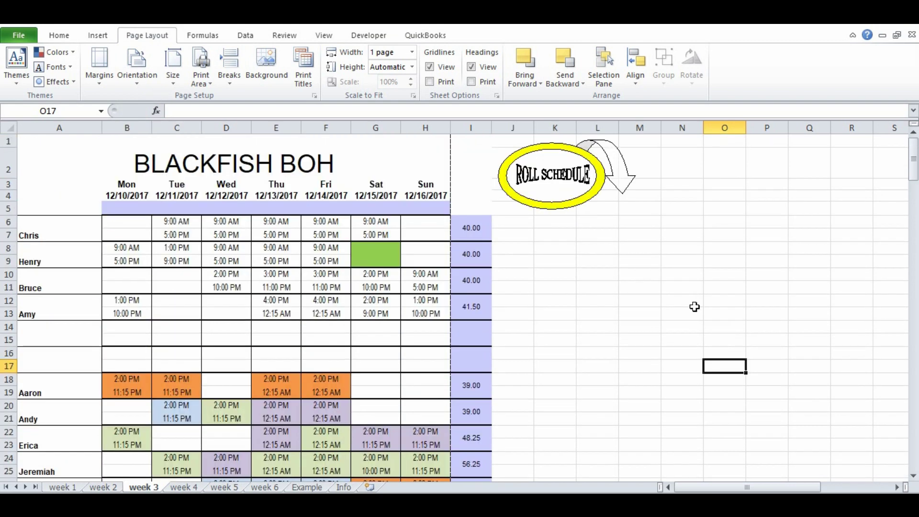